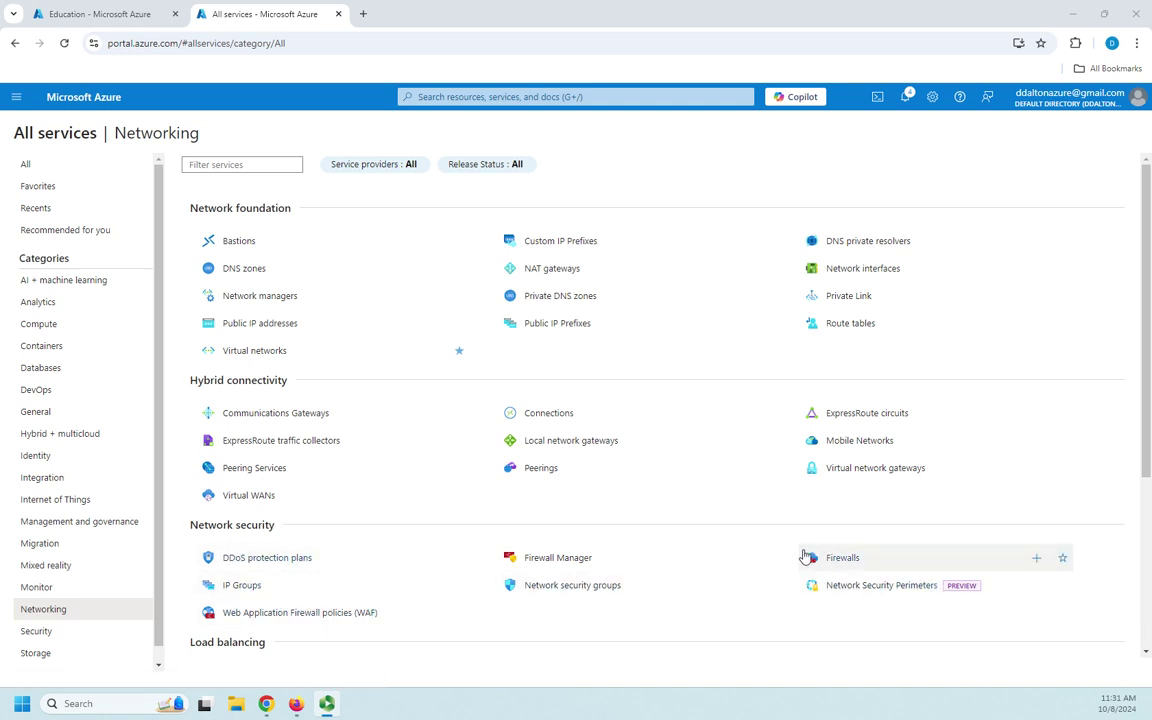
# Start a new network security group named DemoProjectsNSG in the Demonstrations resource group
pyautogui.moveTo(671, 589)
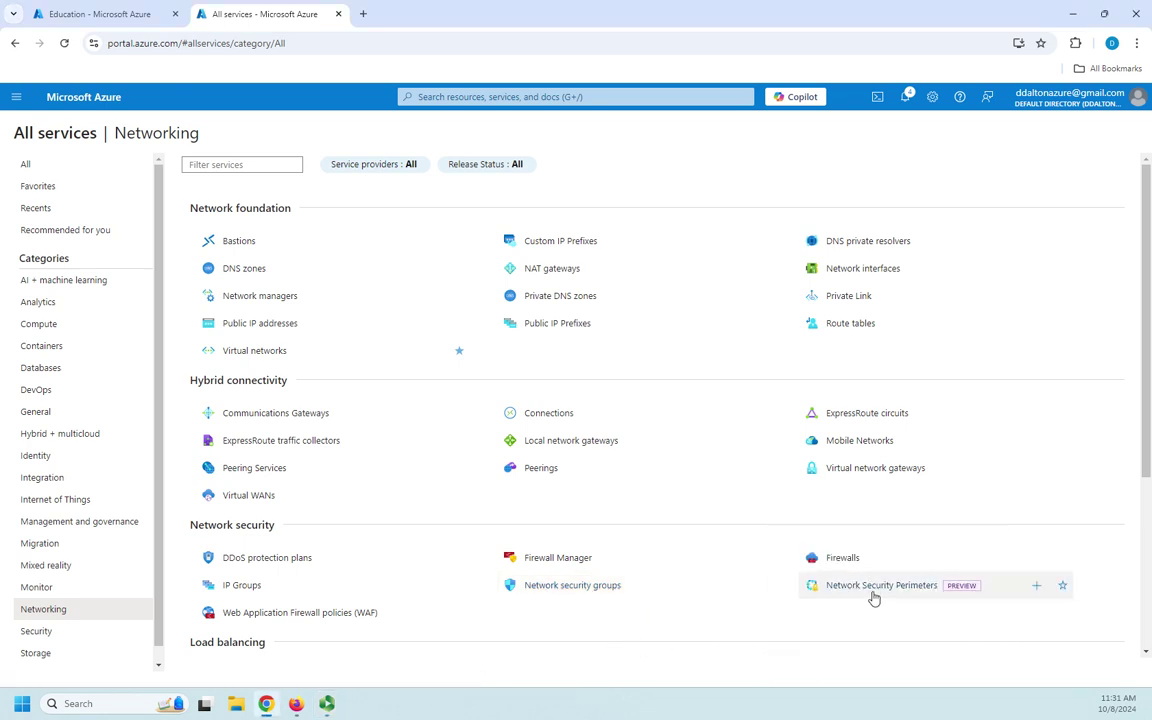
pyautogui.moveTo(874, 595)
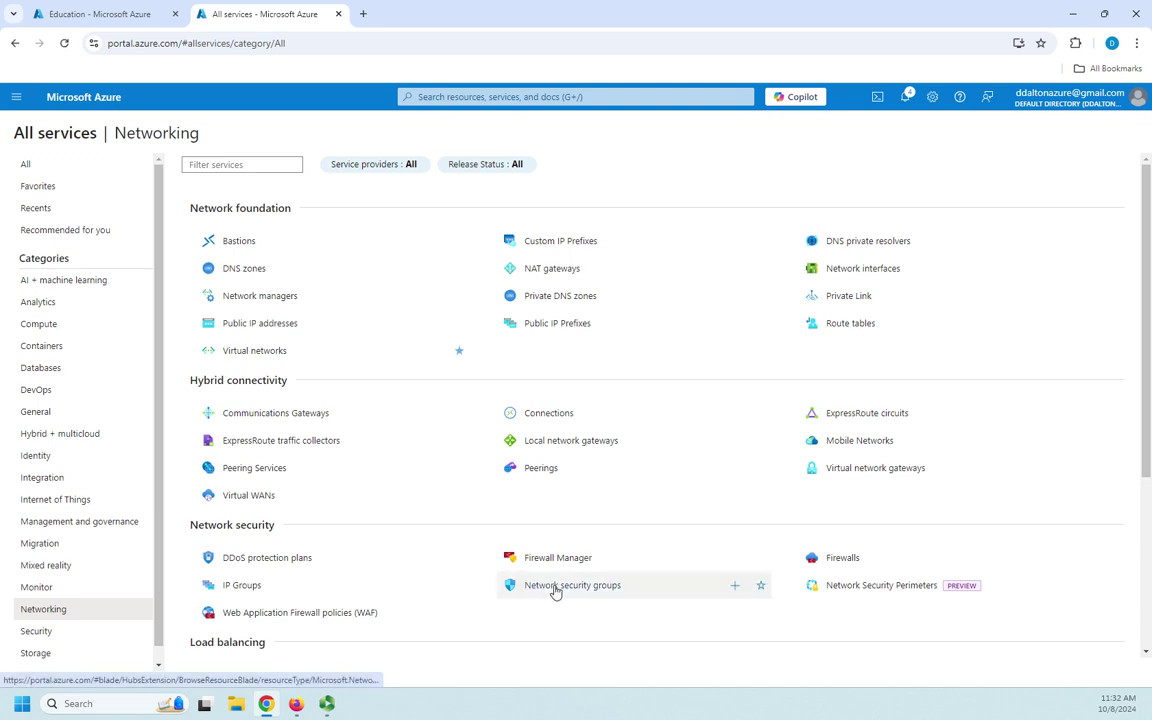
pyautogui.click(549, 594)
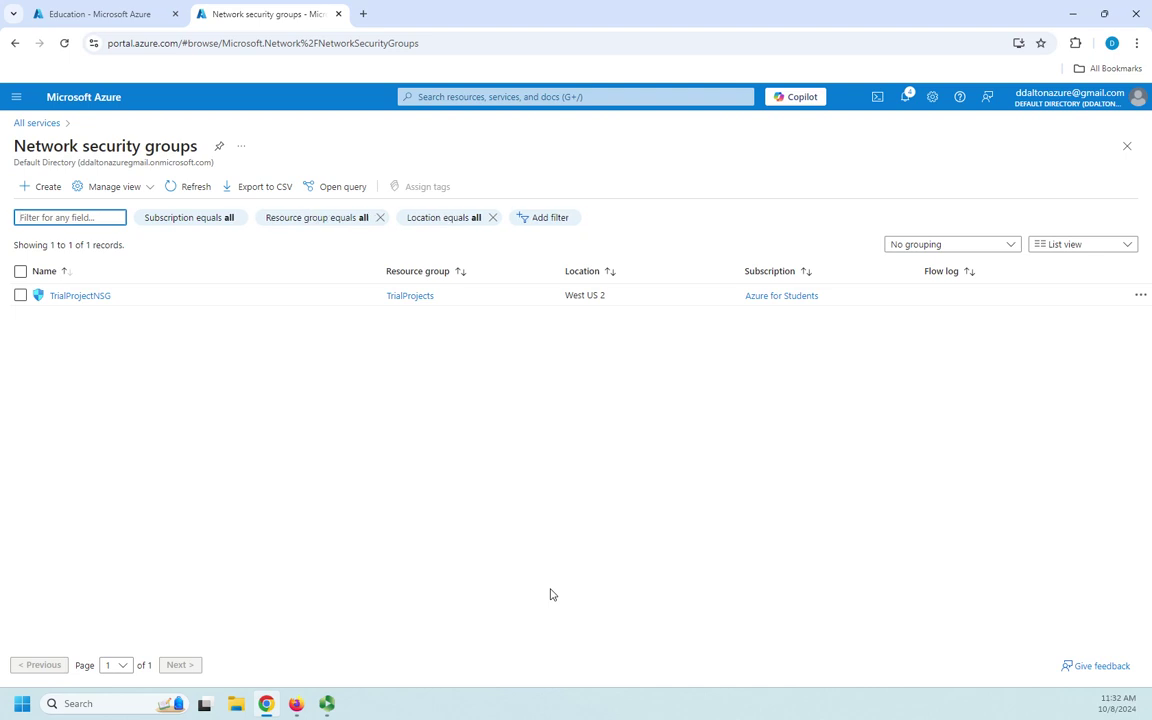
pyautogui.click(42, 190)
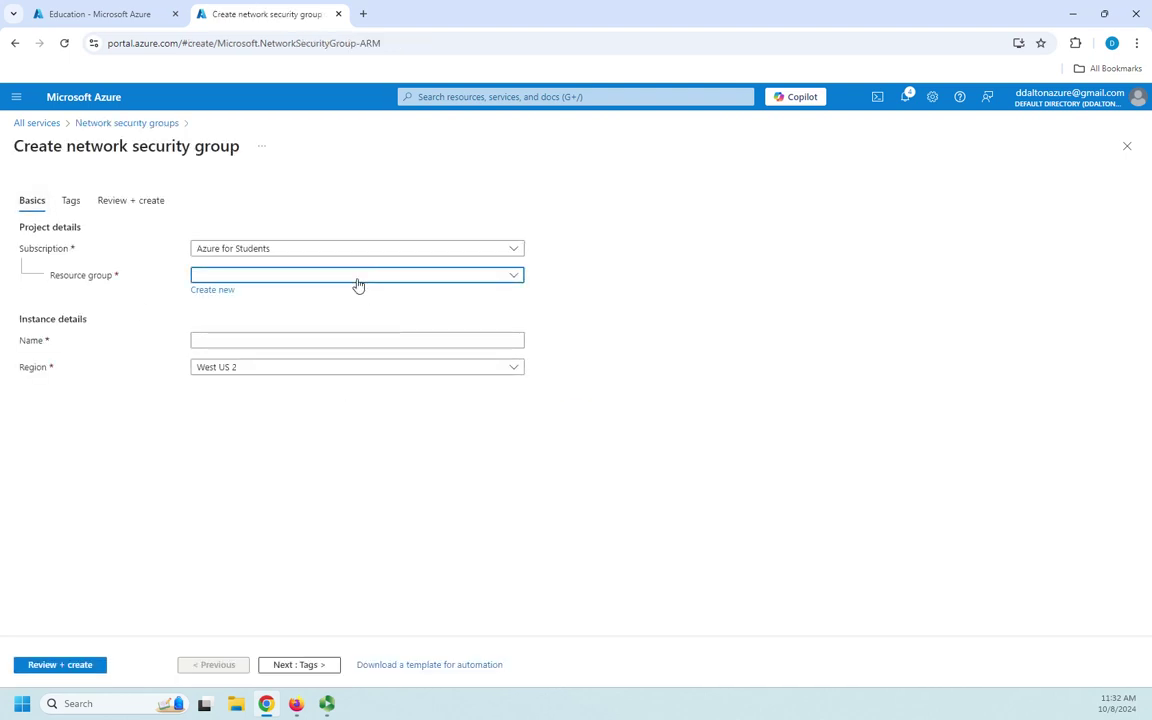
pyautogui.click(355, 280)
pyautogui.click(240, 344)
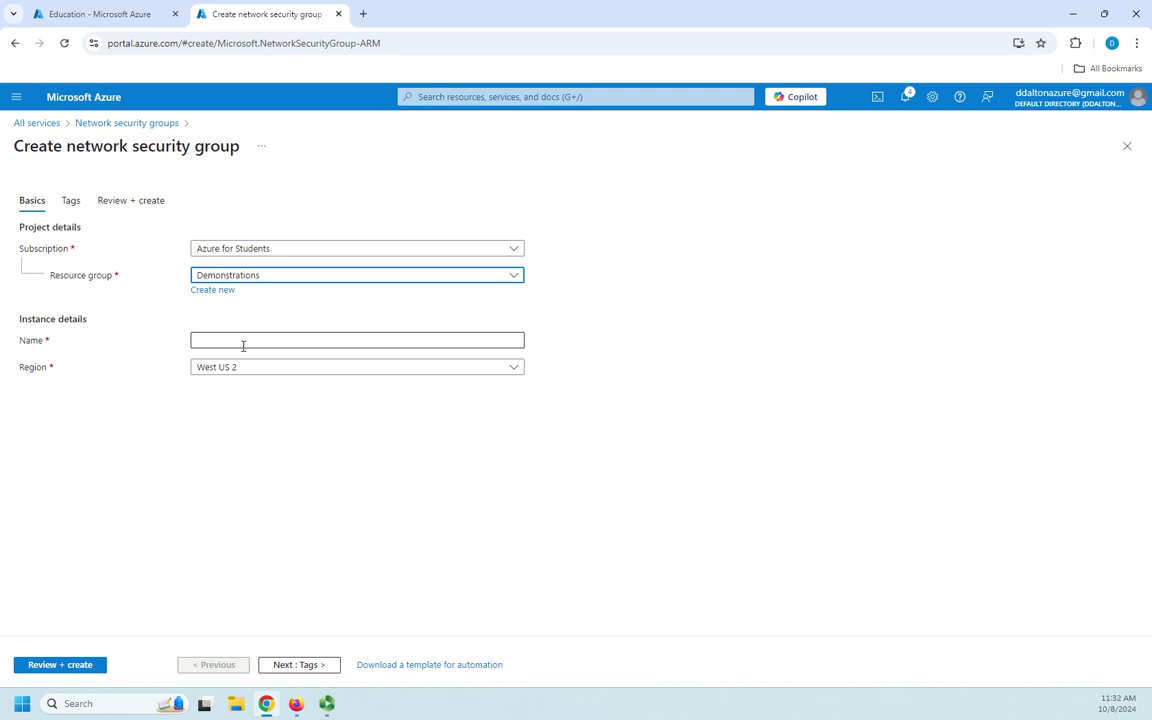
pyautogui.click(250, 342)
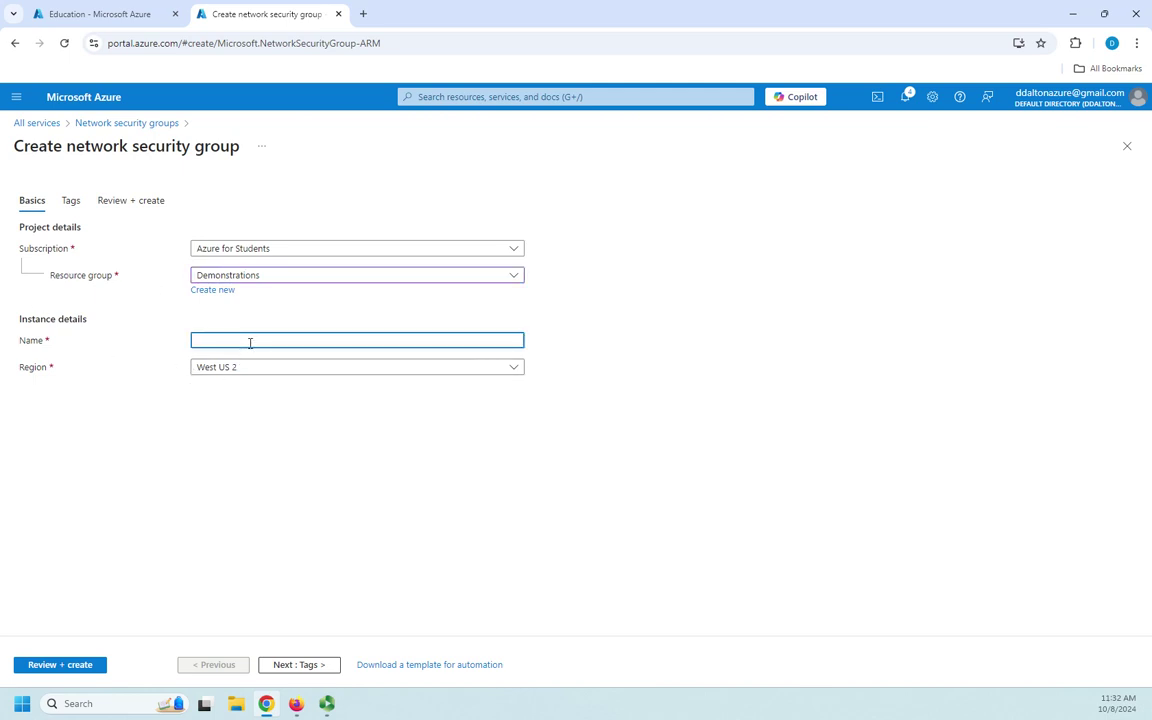
pyautogui.write('DemoProject1')
pyautogui.write('NSG')
# Create the network security group without tags and open the deployed resource
pyautogui.click(309, 675)
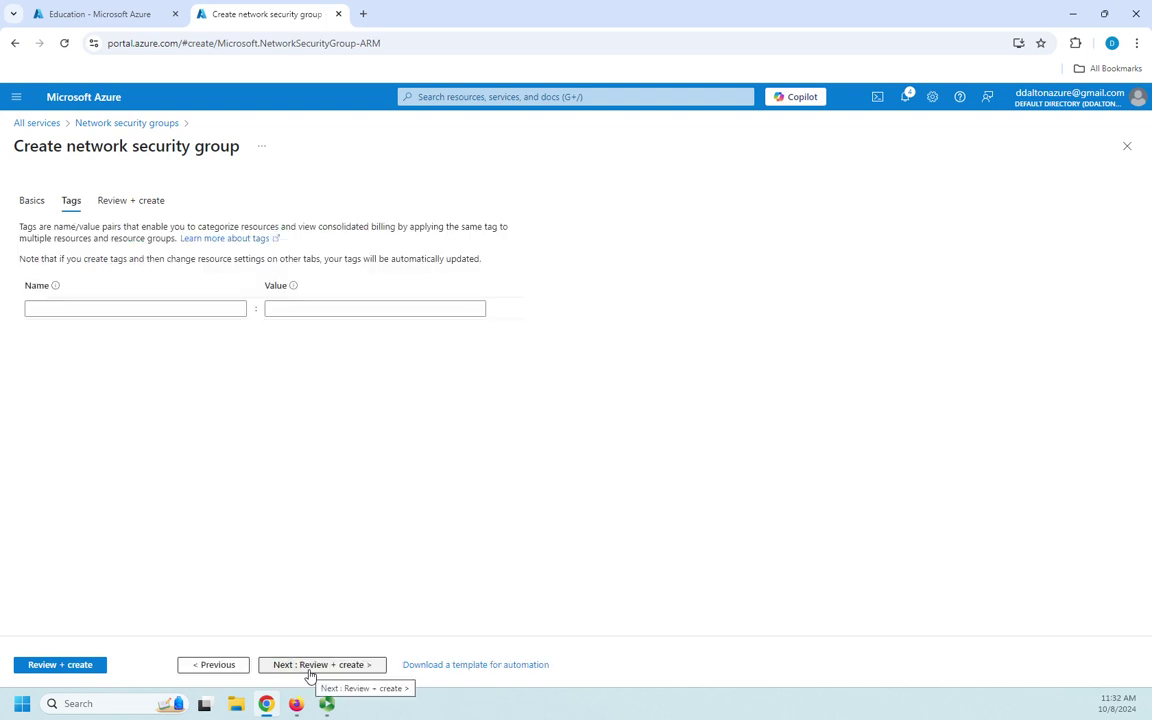
pyautogui.click(309, 665)
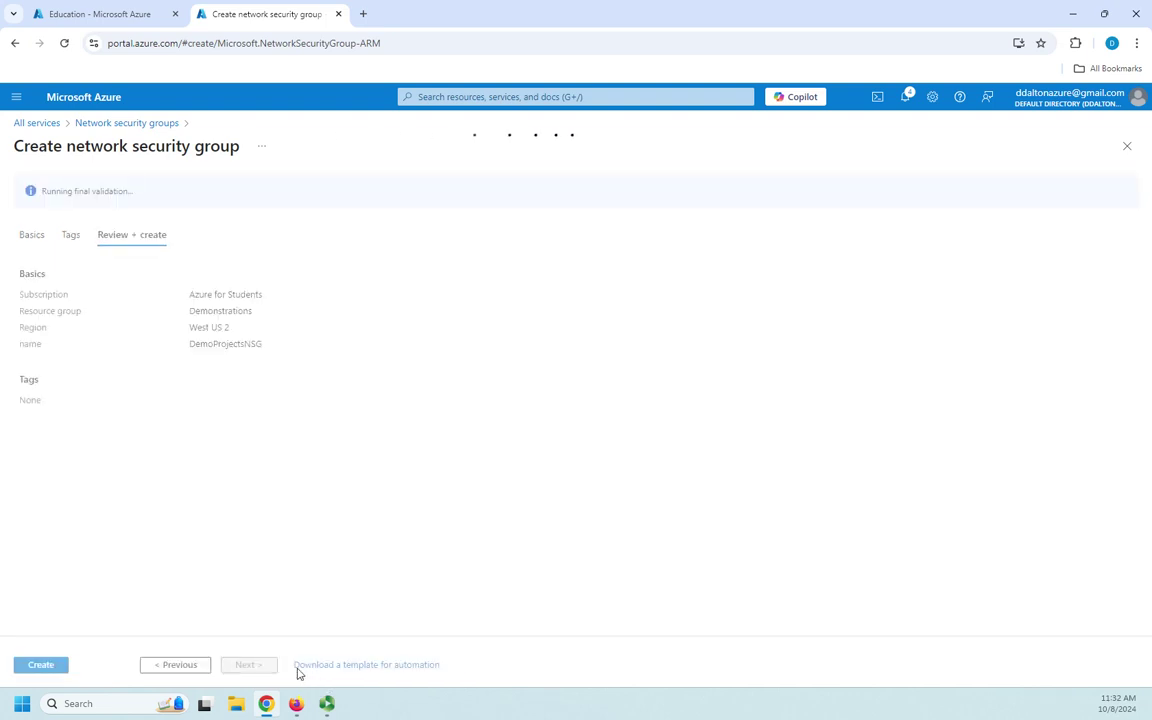
pyautogui.click(41, 666)
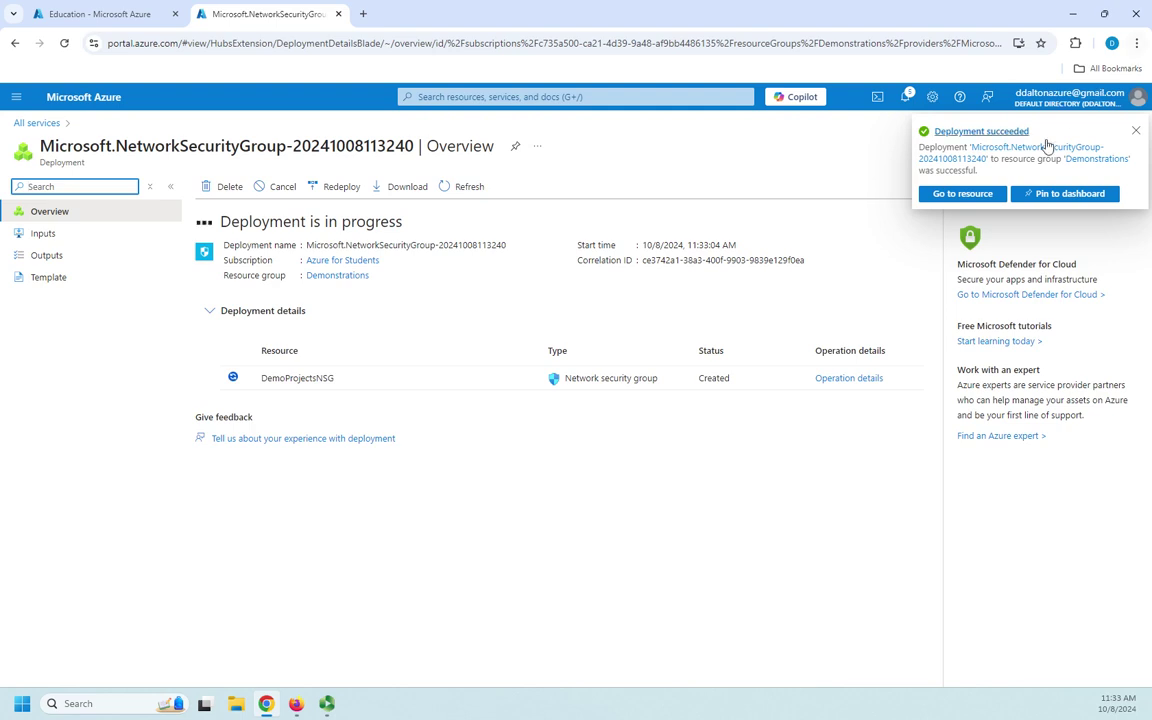
pyautogui.click(963, 194)
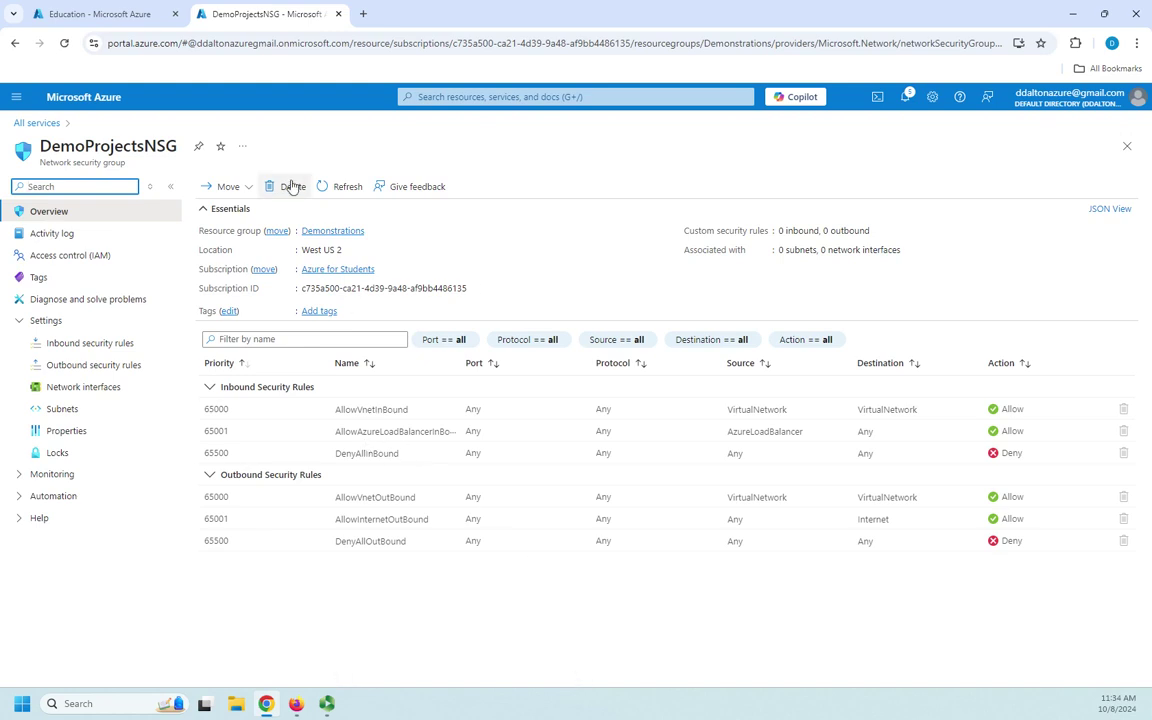
# Check the group's inbound rules and network interfaces, and associate it with the default subnet of DemoVirtualNetwork
pyautogui.click(108, 345)
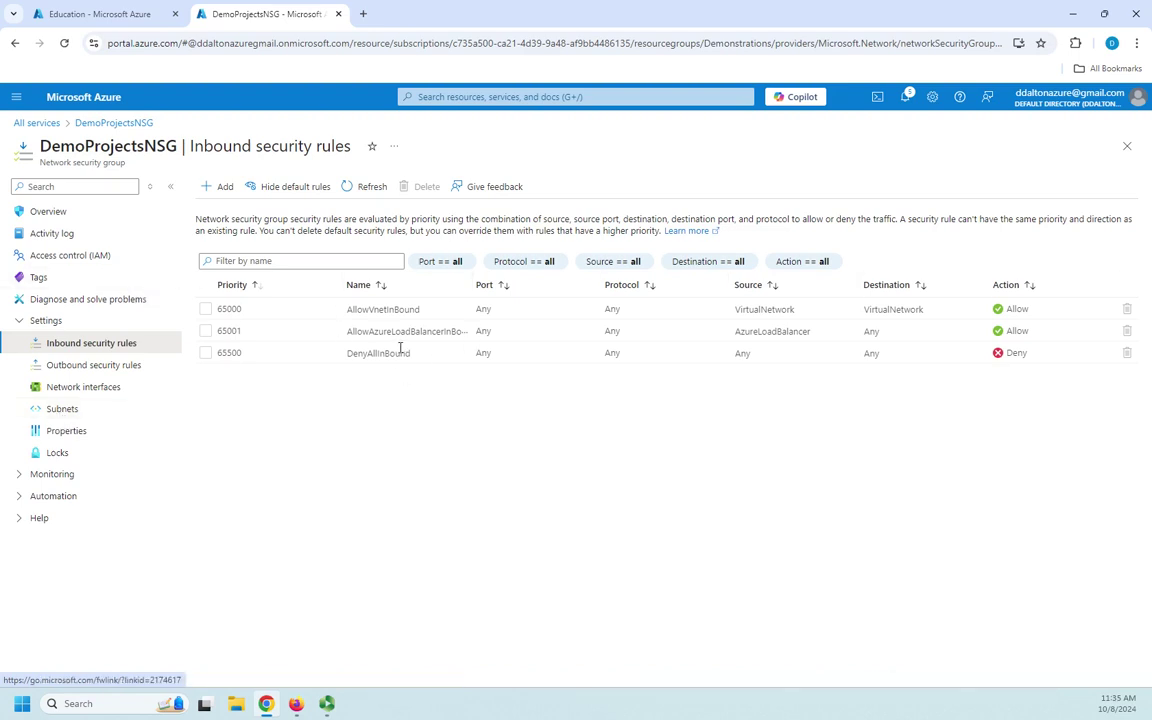
pyautogui.click(75, 392)
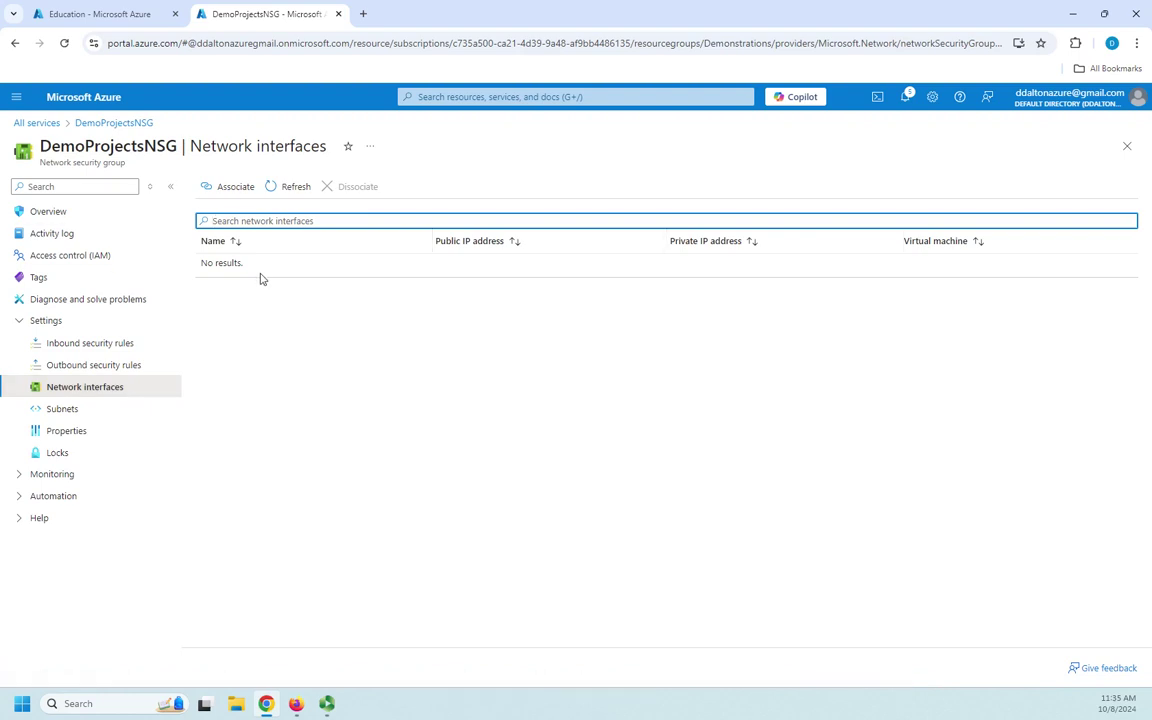
pyautogui.click(60, 417)
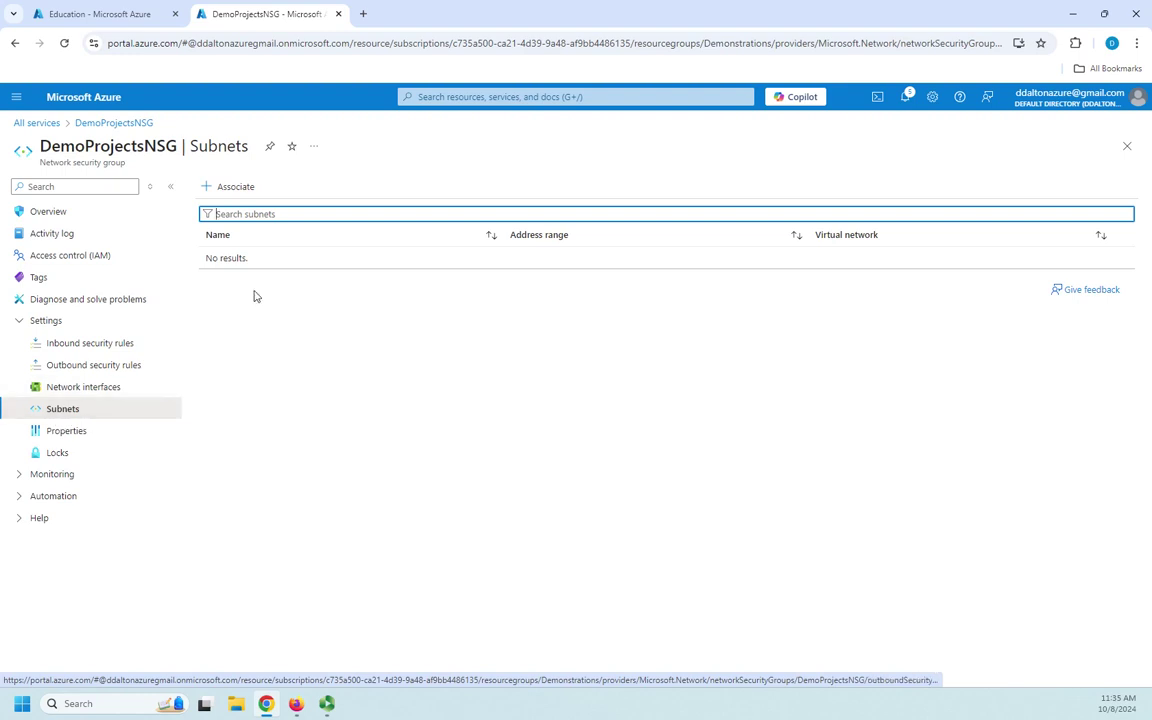
pyautogui.click(236, 189)
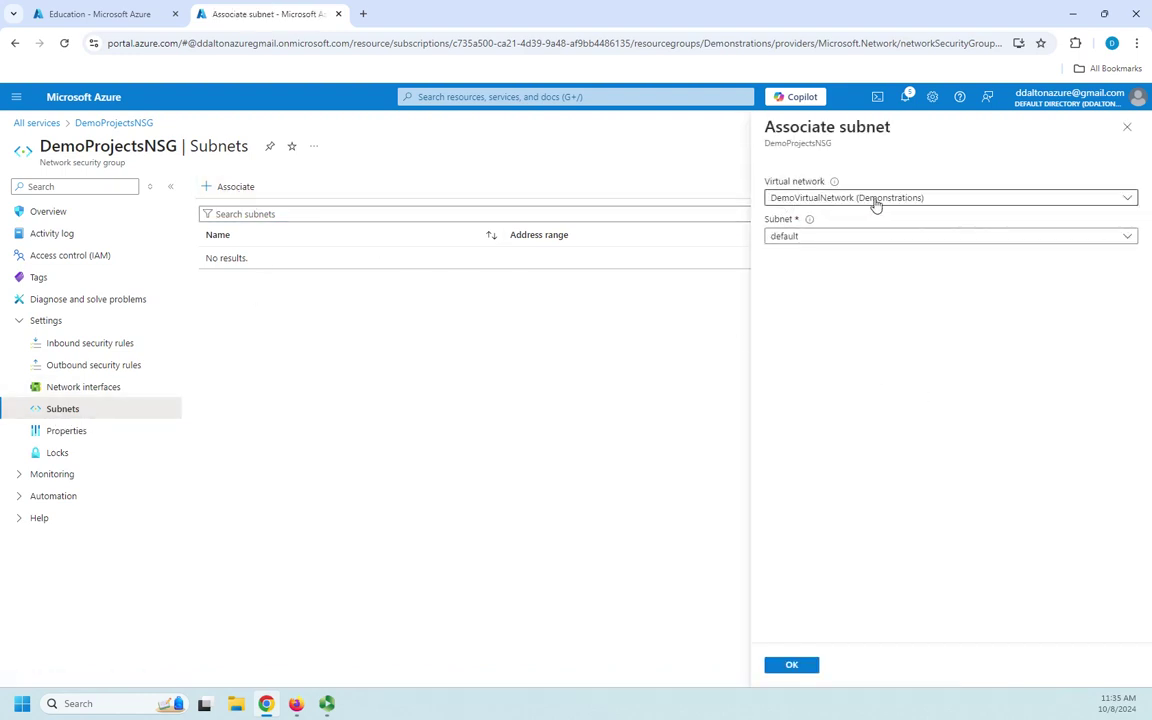
pyautogui.click(1129, 240)
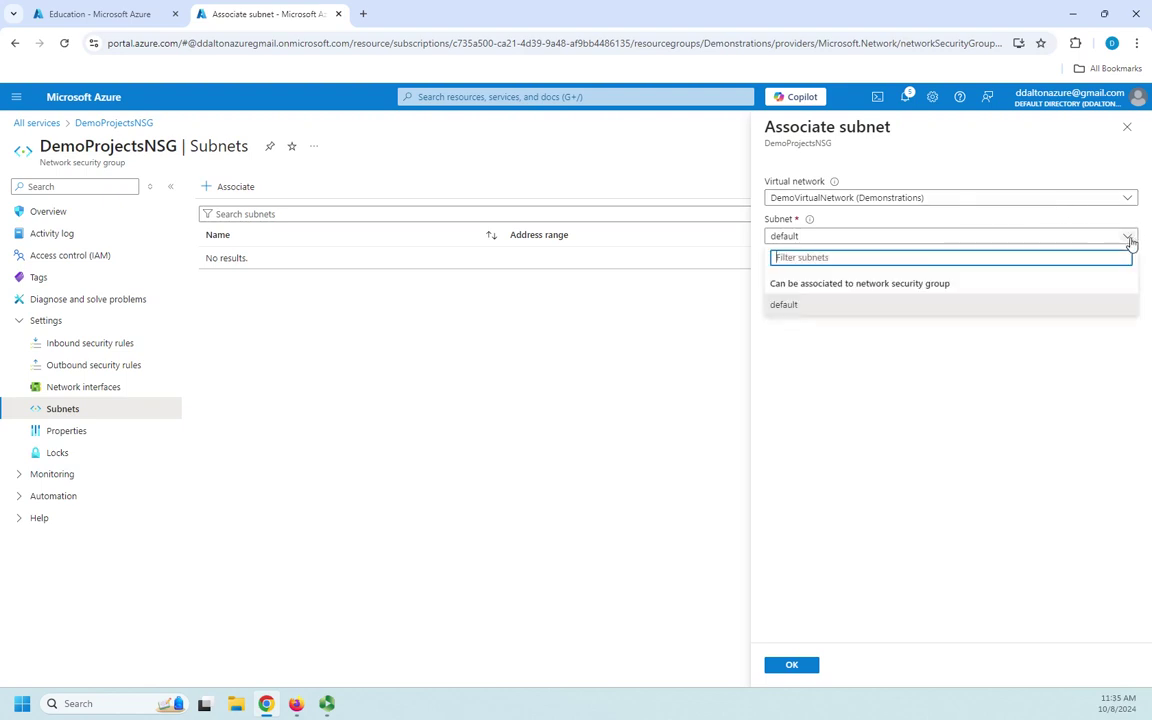
pyautogui.click(805, 235)
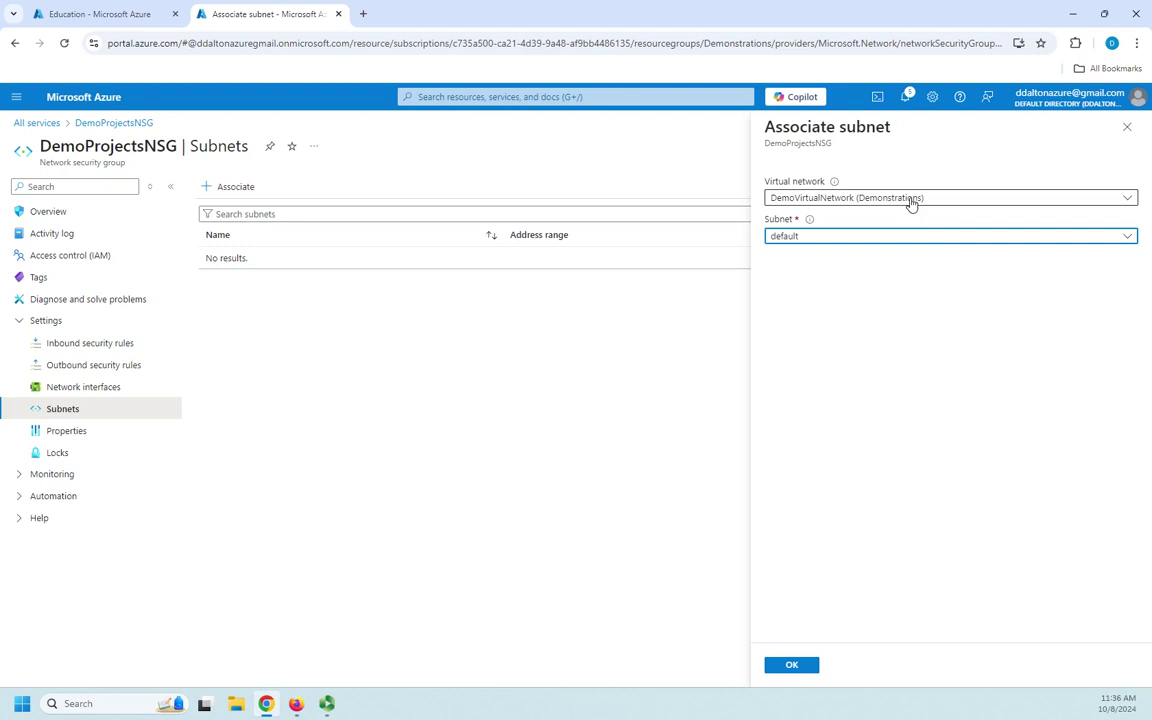
pyautogui.click(793, 666)
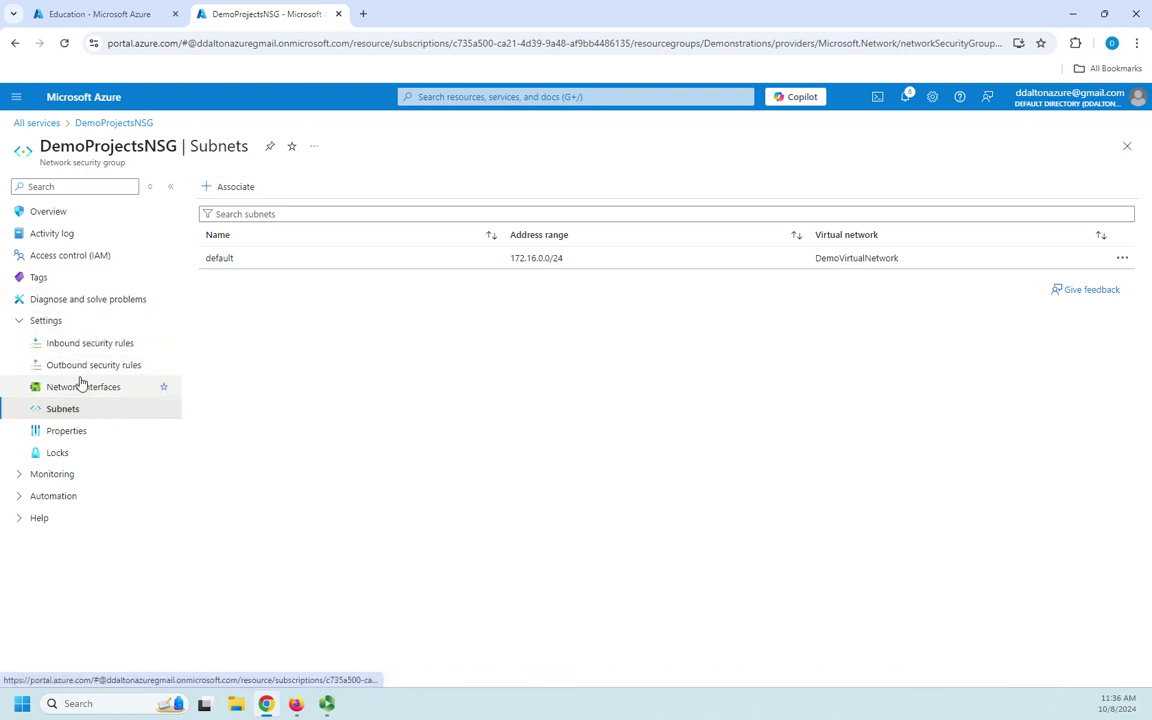
# Start a new inbound security rule, trying IP Addresses and My IP address as its source before choosing Service Tag
pyautogui.click(86, 345)
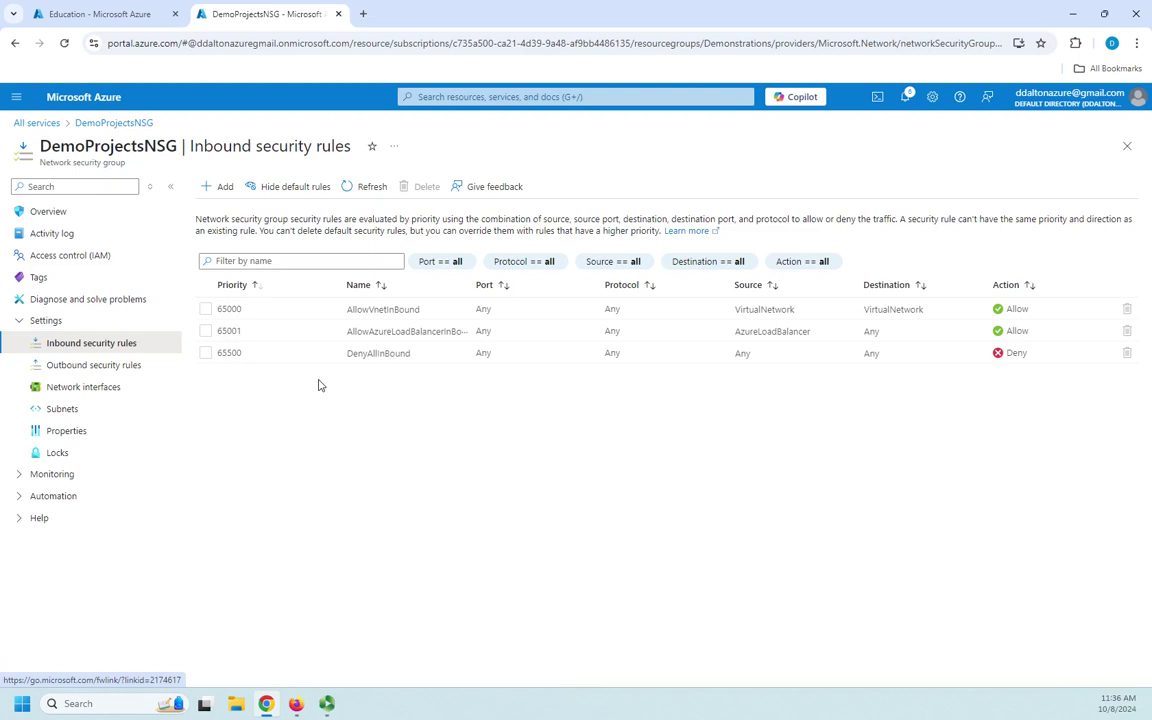
pyautogui.click(222, 188)
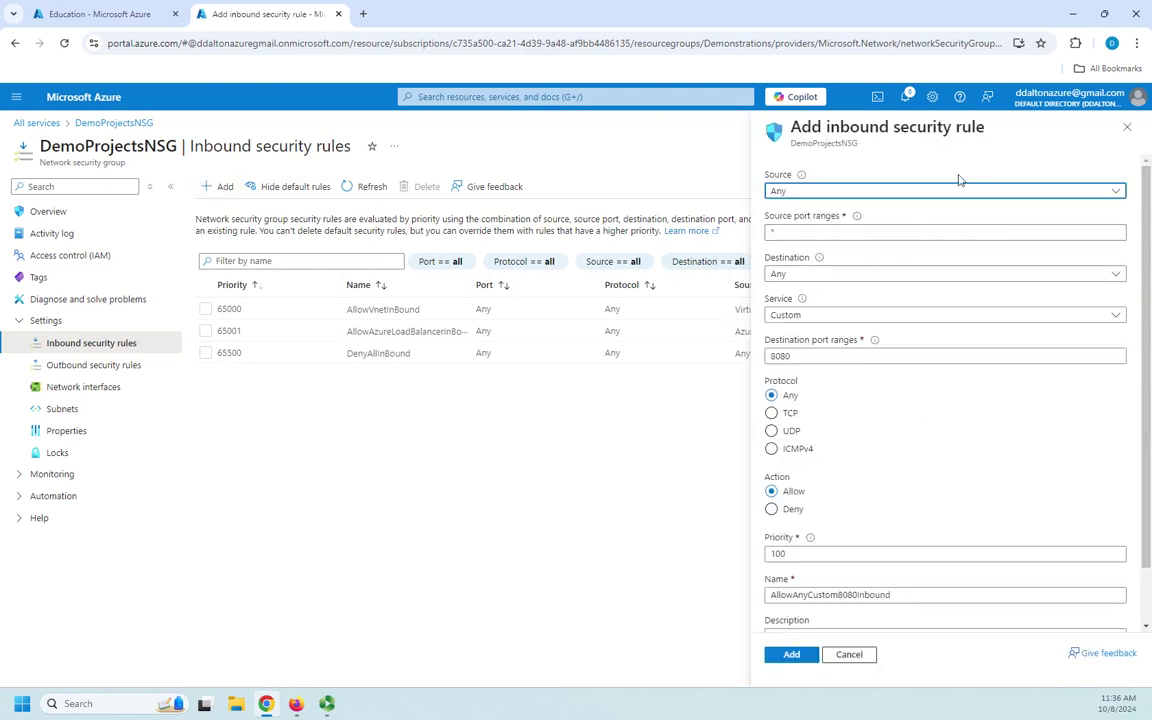
pyautogui.click(1118, 192)
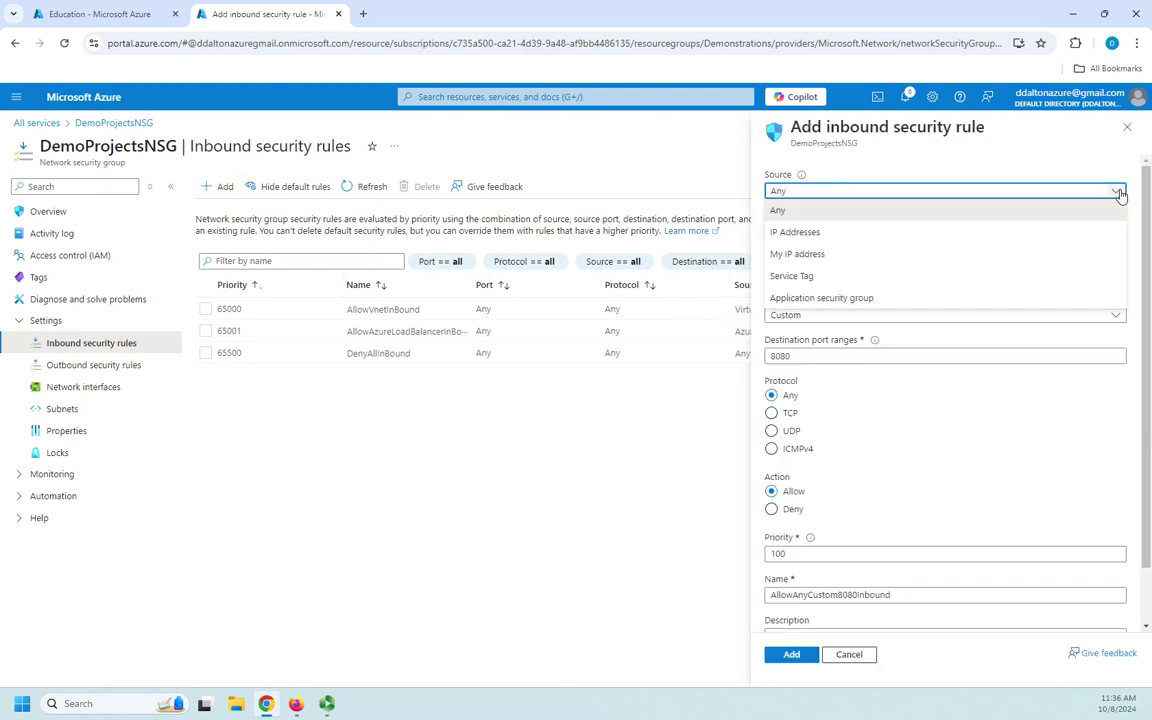
pyautogui.click(811, 234)
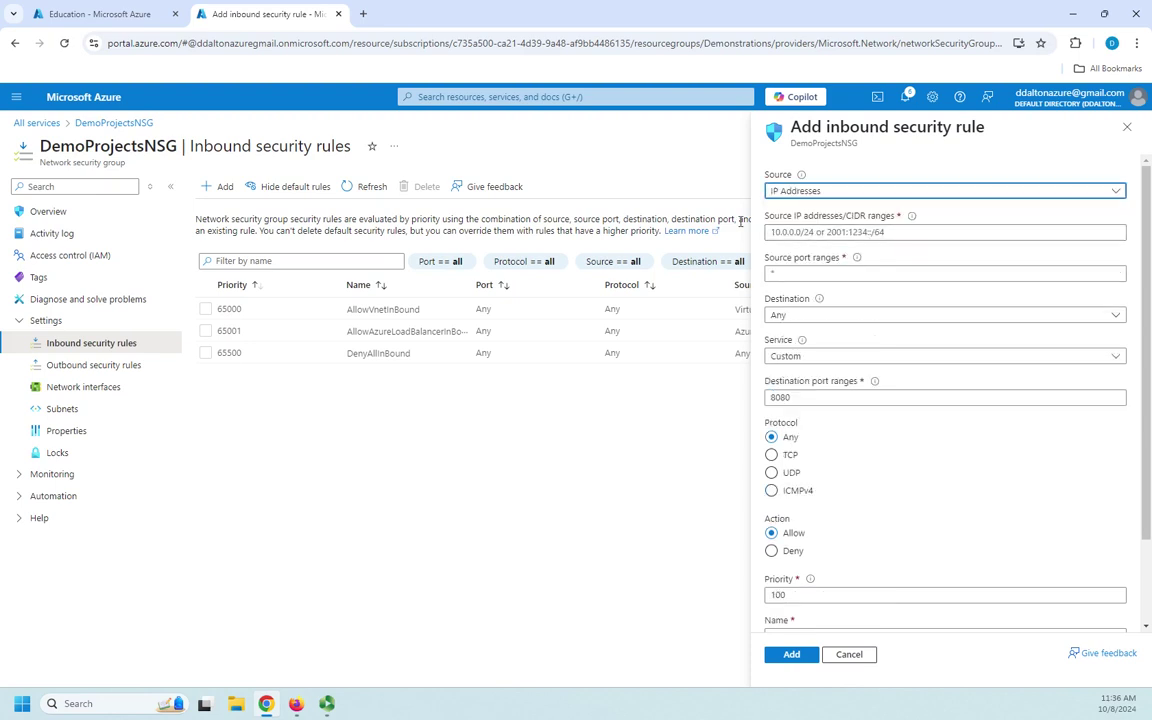
pyautogui.click(1118, 192)
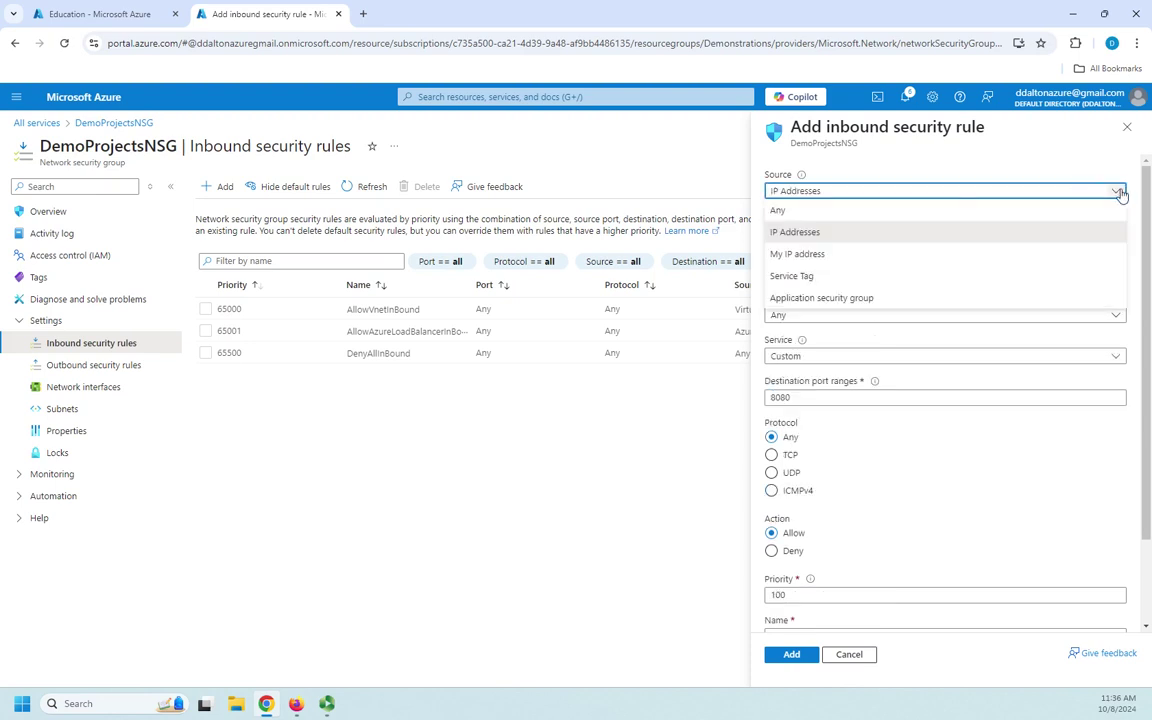
pyautogui.click(800, 255)
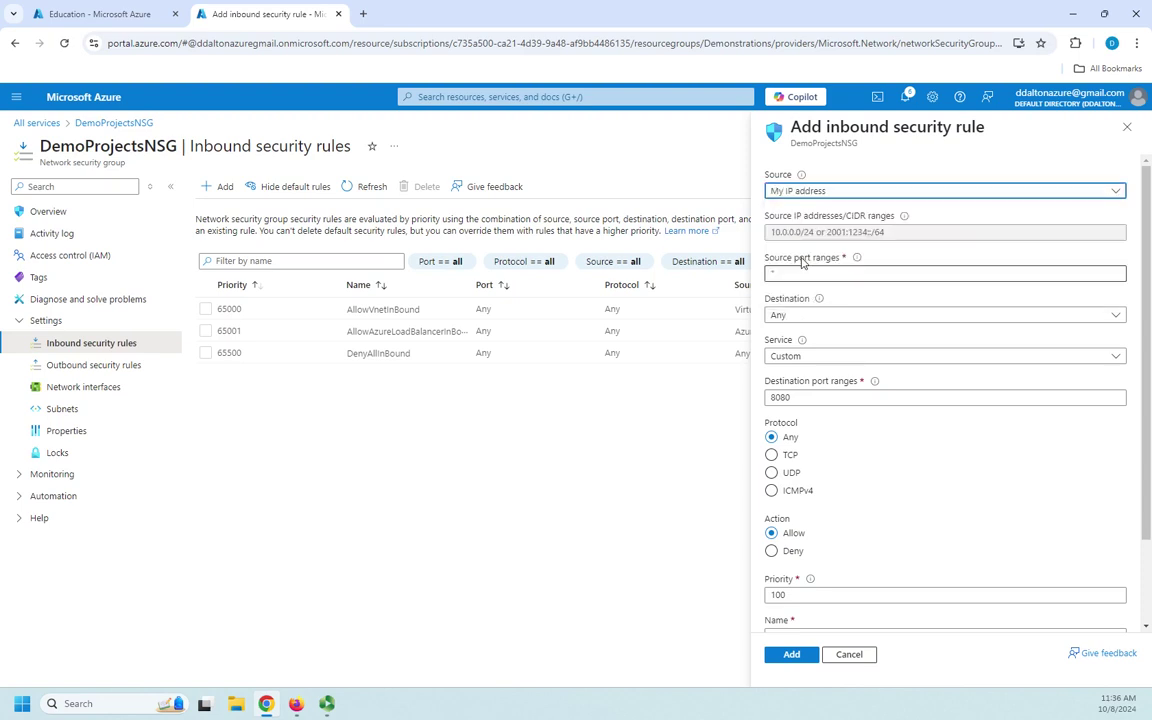
pyautogui.click(1118, 192)
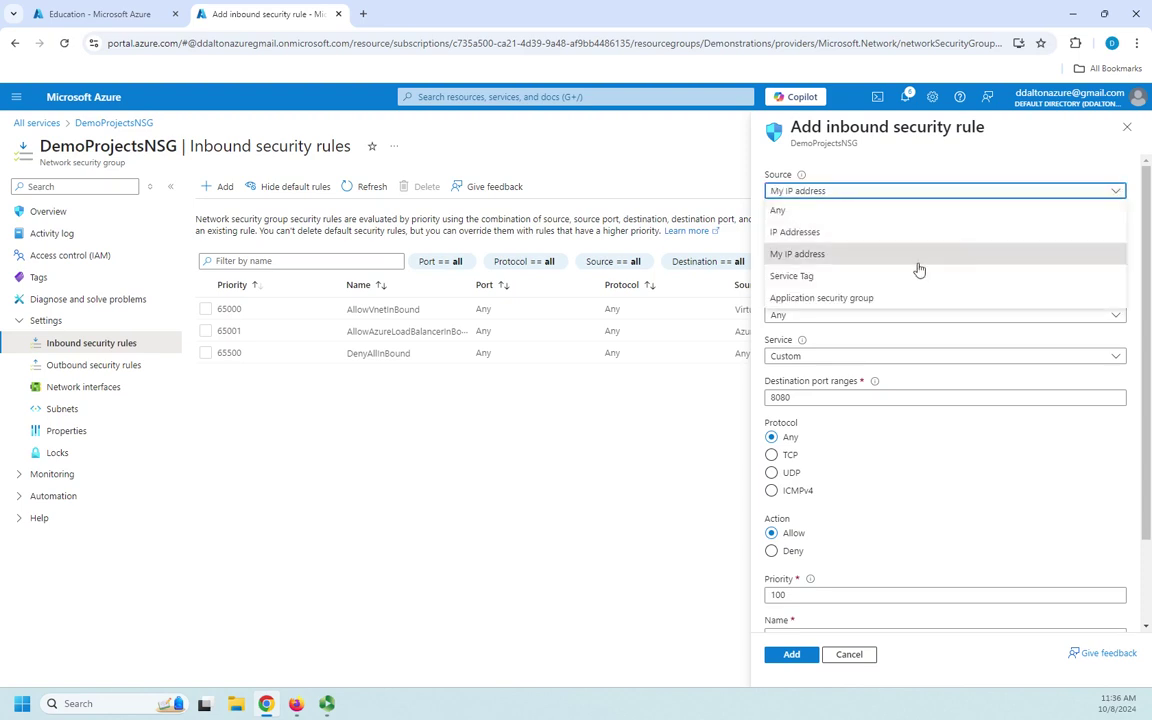
pyautogui.click(832, 281)
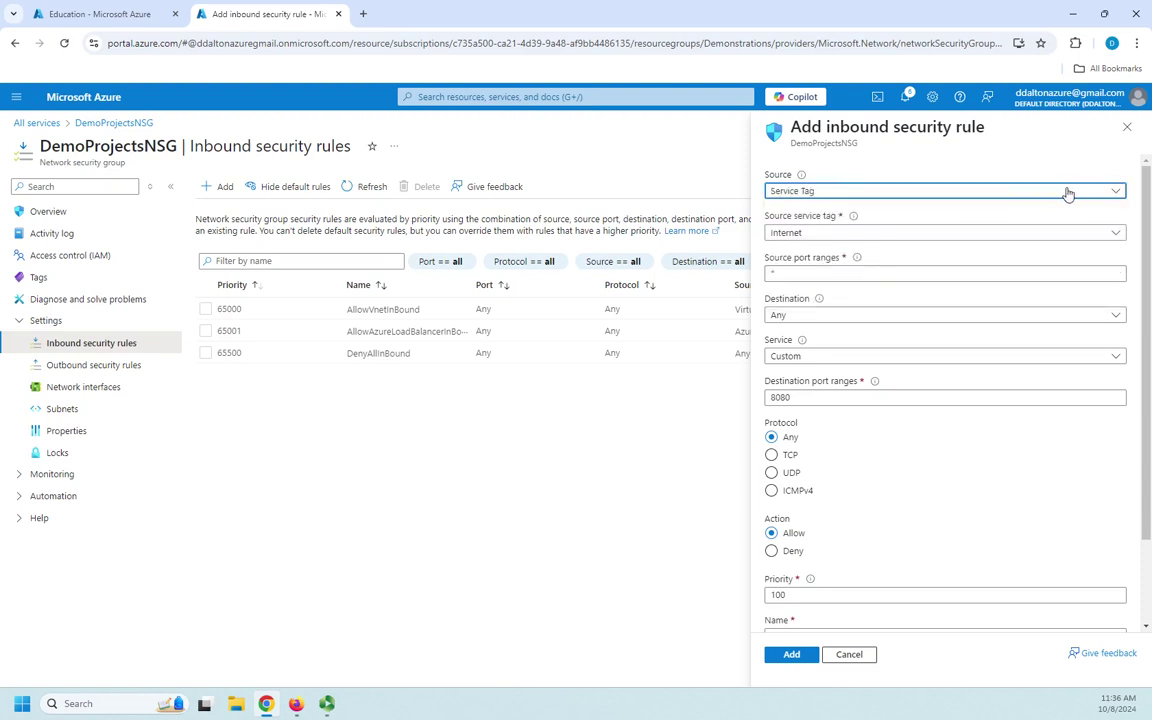
# Look through the available source service tags and set the rule's source service tag to VirtualNetwork
pyautogui.click(1117, 234)
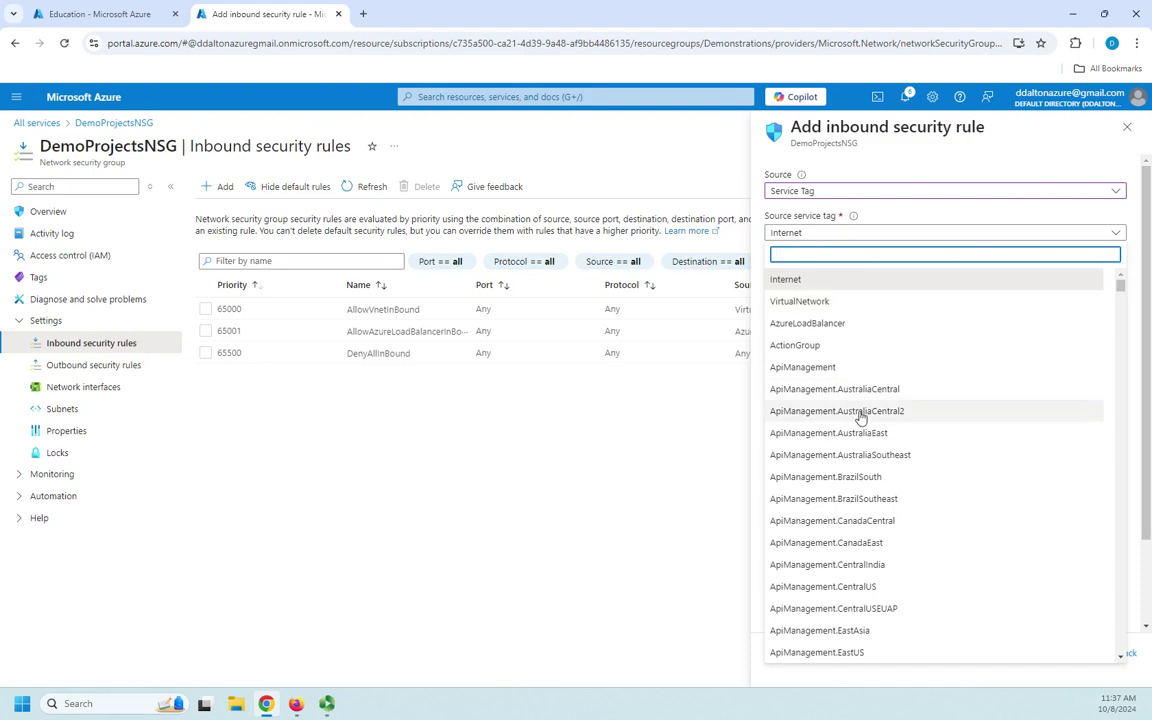
pyautogui.scroll(-10, 848, 437)
pyautogui.scroll(-12, 848, 437)
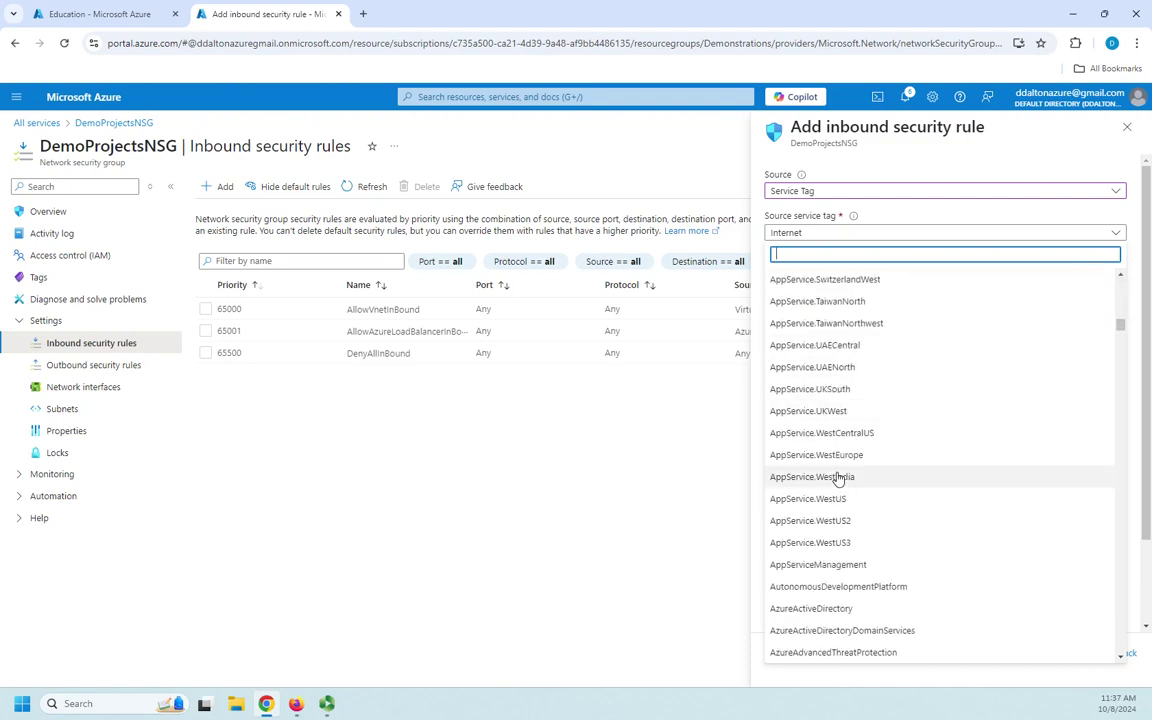
pyautogui.moveTo(1111, 332); pyautogui.dragTo(1119, 281)
pyautogui.click(1032, 214)
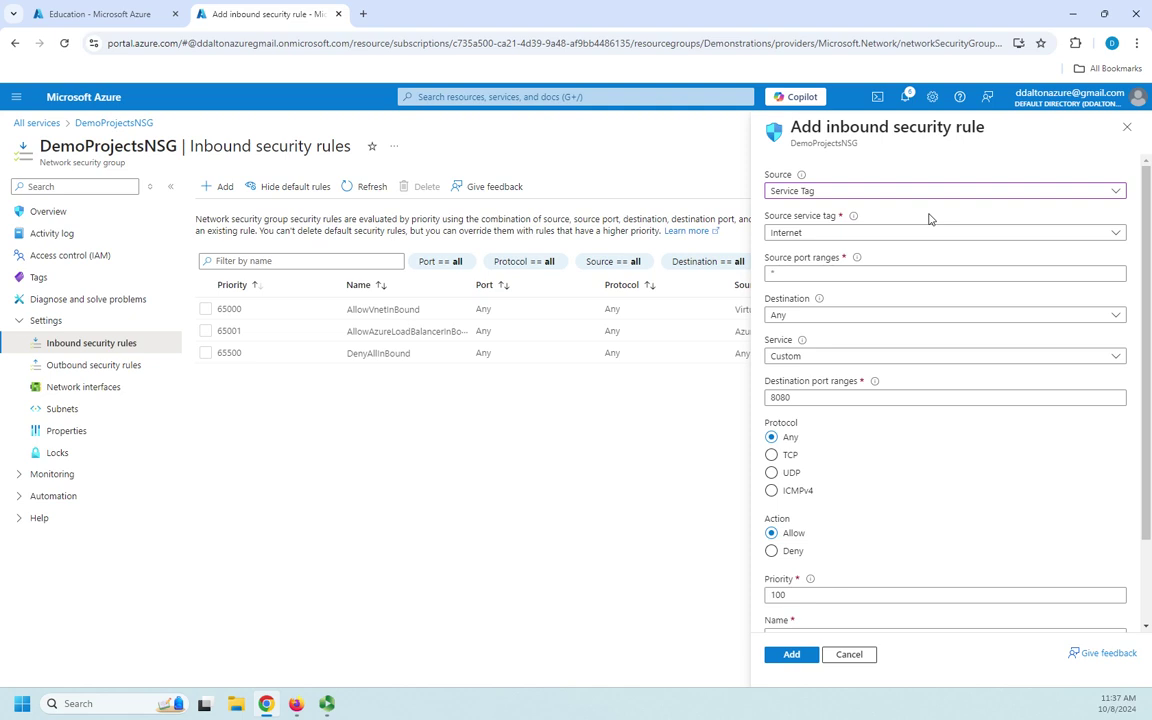
pyautogui.click(1117, 233)
pyautogui.click(792, 302)
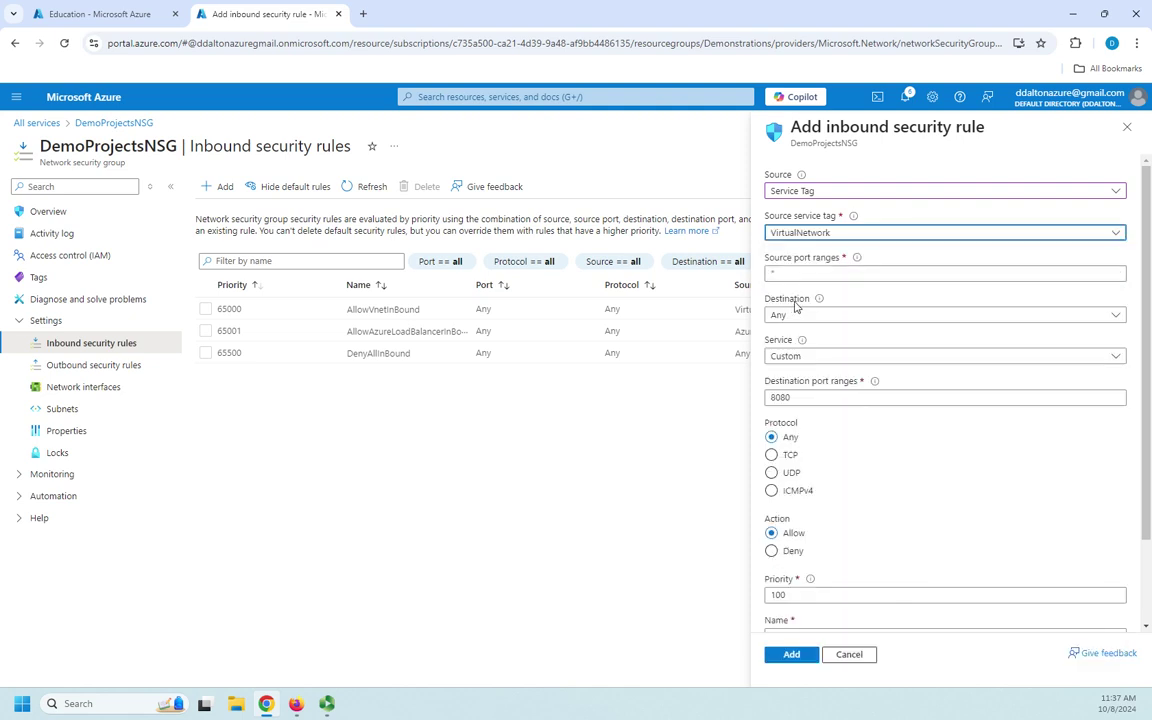
# Try Application security group as the rule's source and switch back to Service Tag
pyautogui.click(1112, 190)
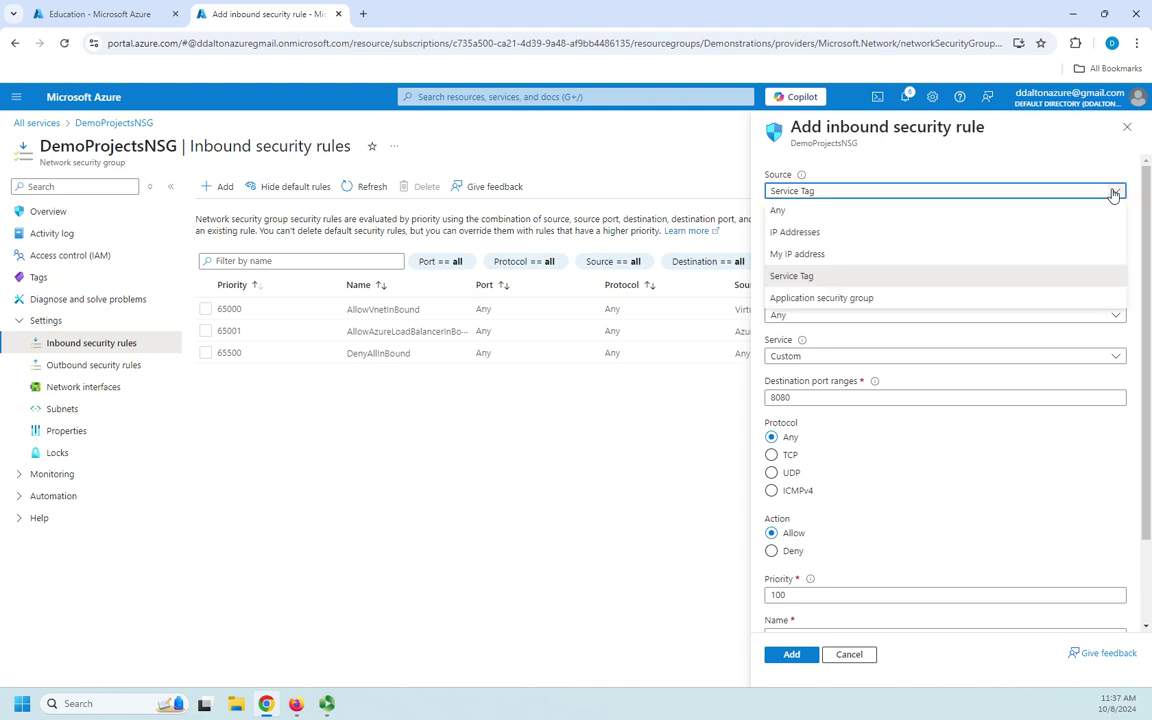
pyautogui.click(795, 298)
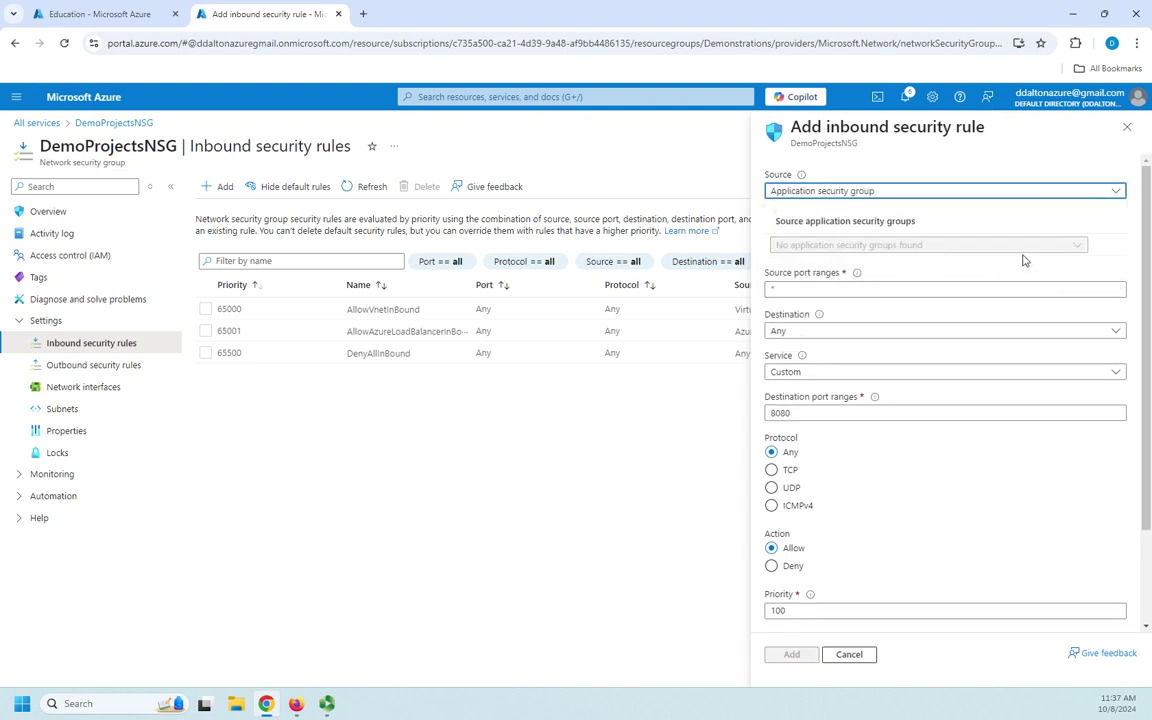
pyautogui.click(1118, 192)
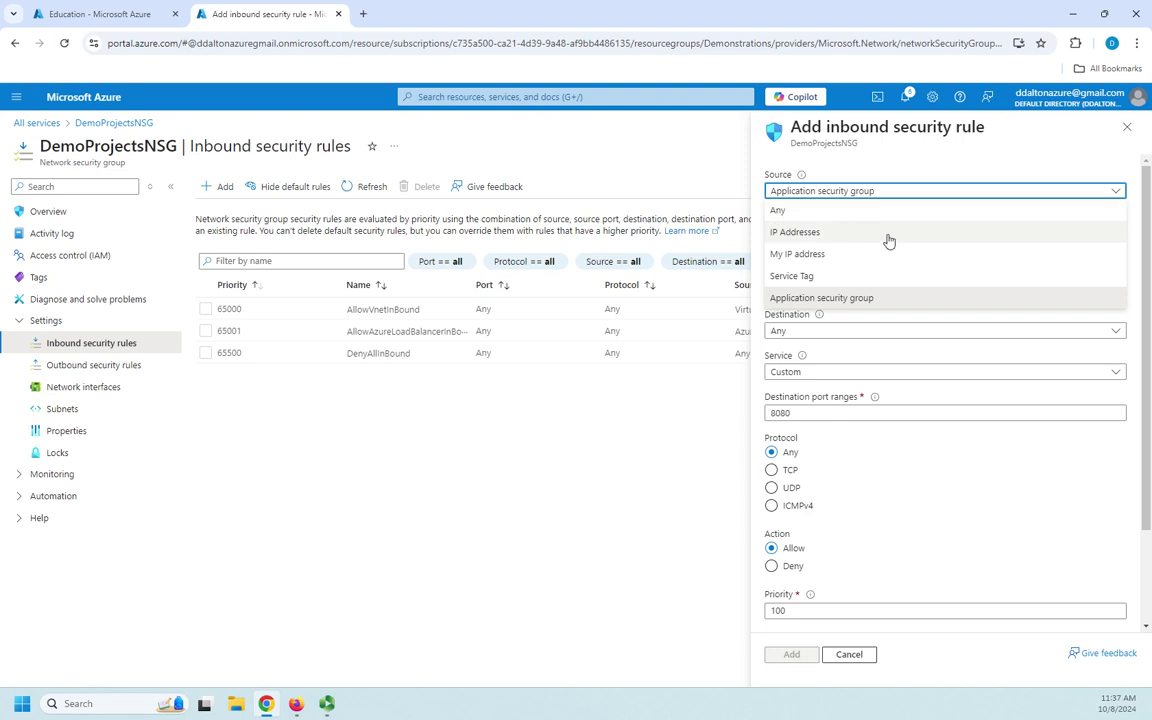
pyautogui.click(799, 279)
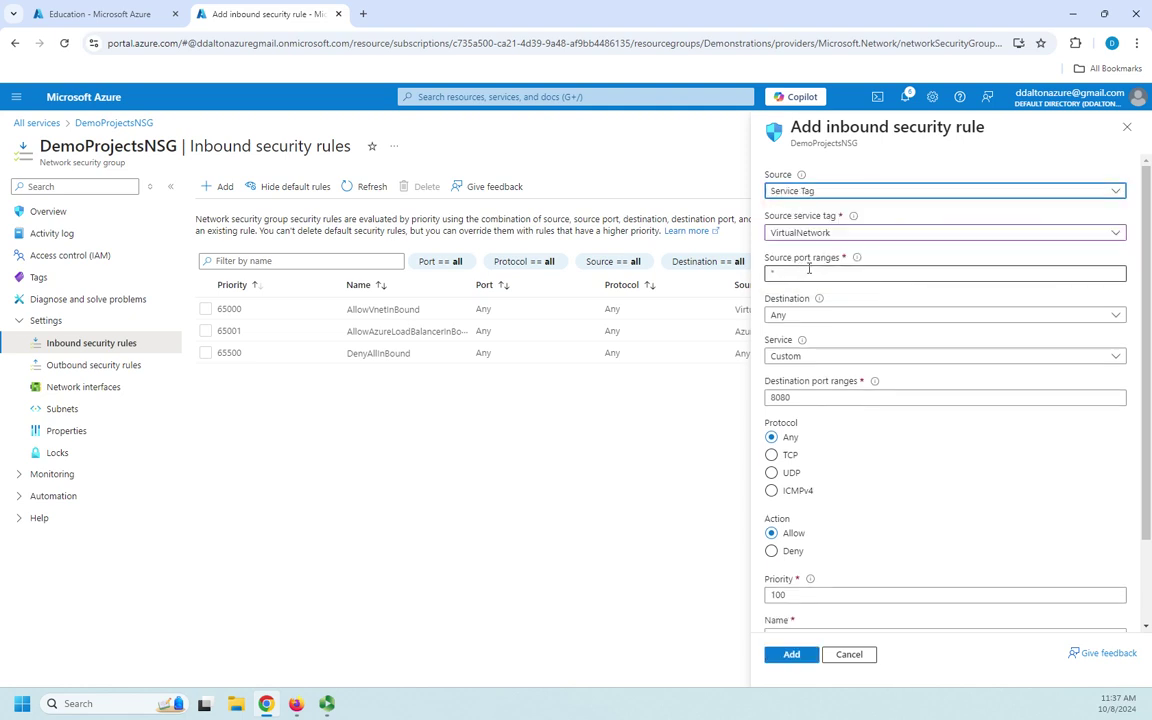
# Change the inbound rule's source service tag to Internet
pyautogui.click(1032, 236)
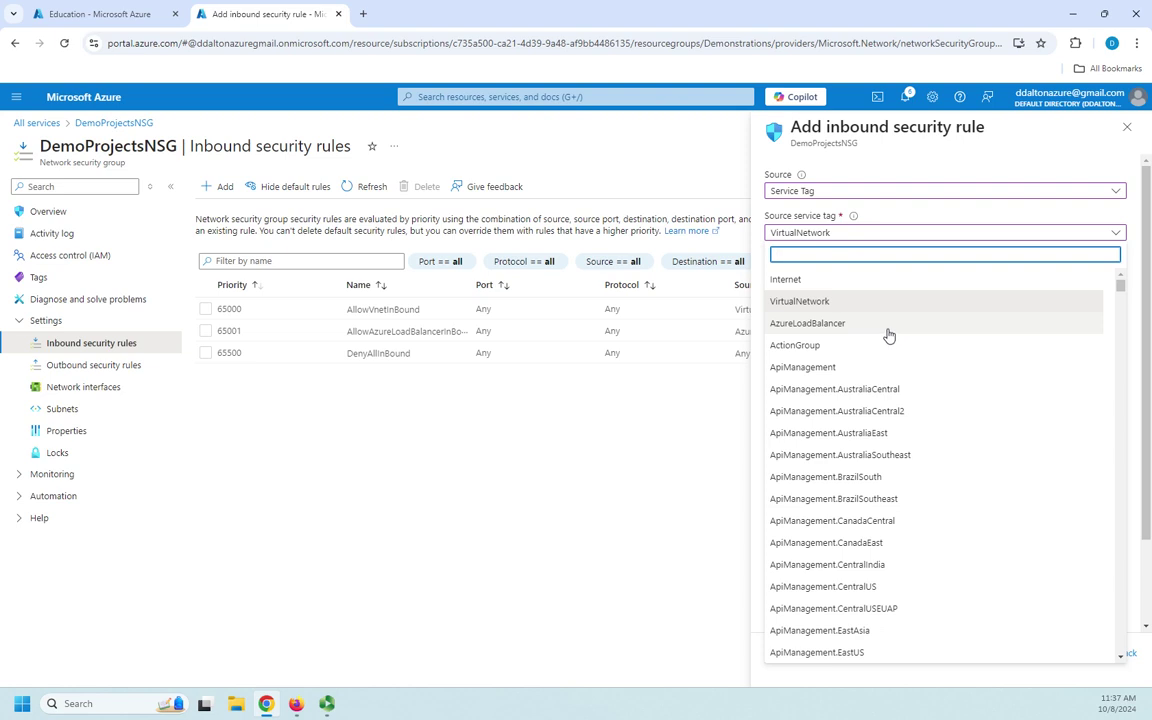
pyautogui.scroll(-3, 887, 334)
pyautogui.scroll(3, 887, 334)
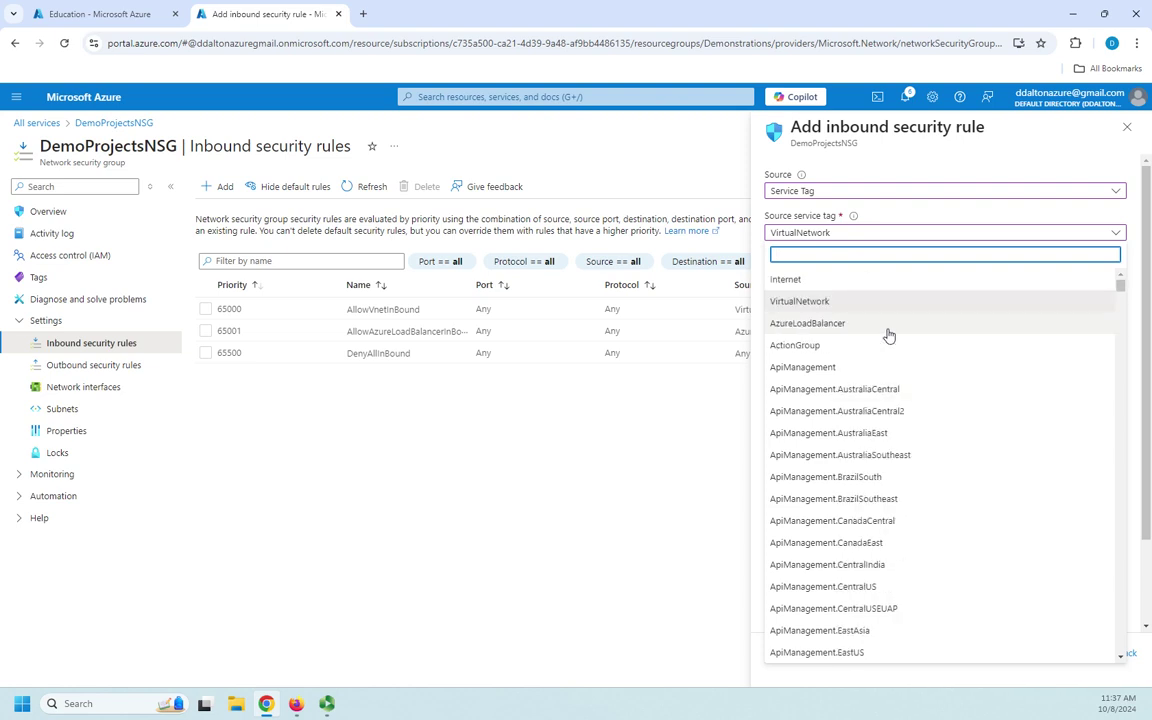
pyautogui.click(786, 279)
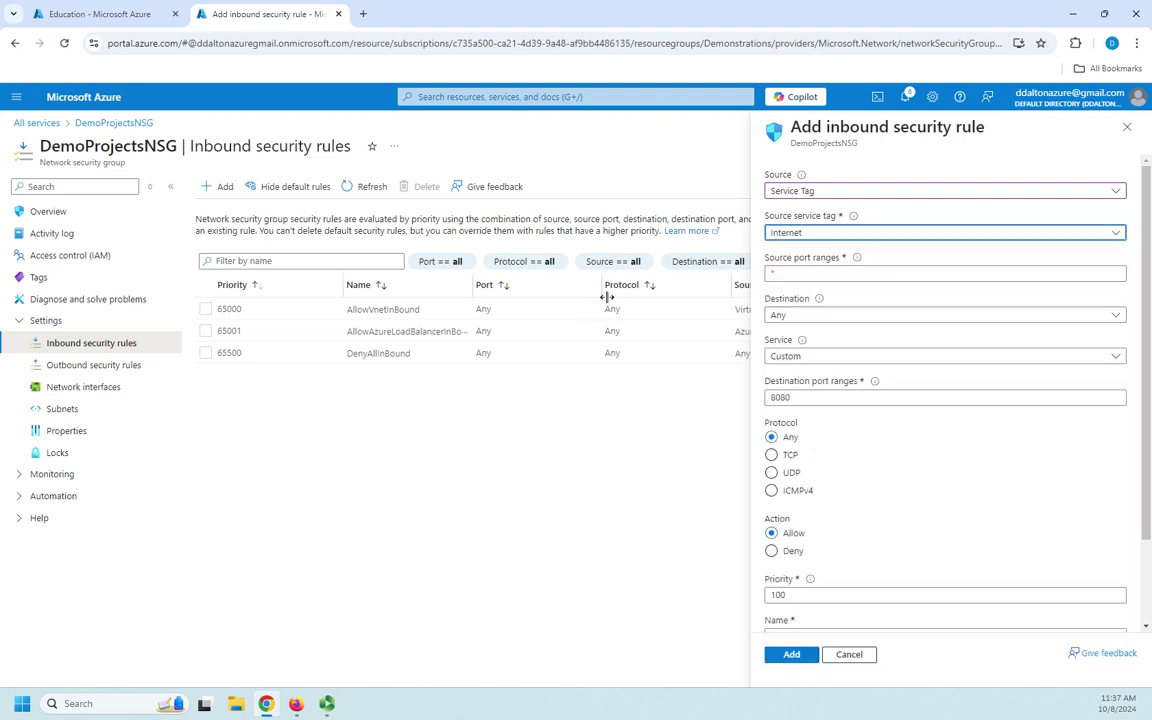
# Set the inbound rule's source port ranges to 80, 443
pyautogui.click(840, 272)
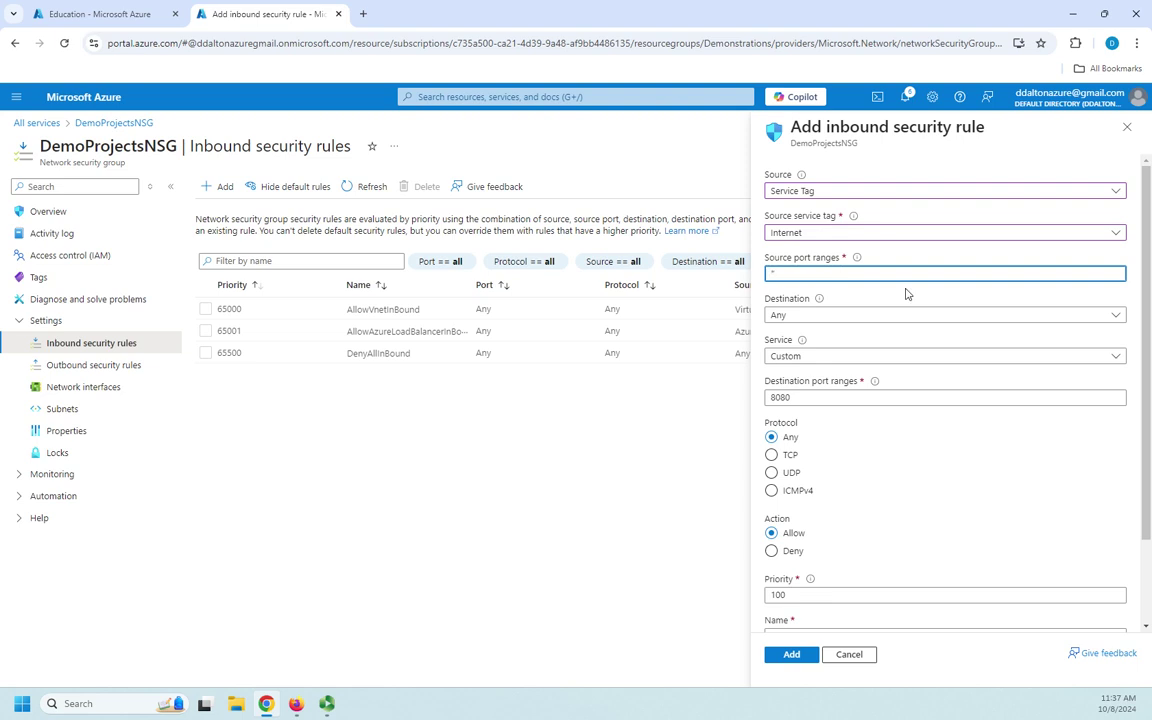
pyautogui.press('BackSpace')
pyautogui.write('80')
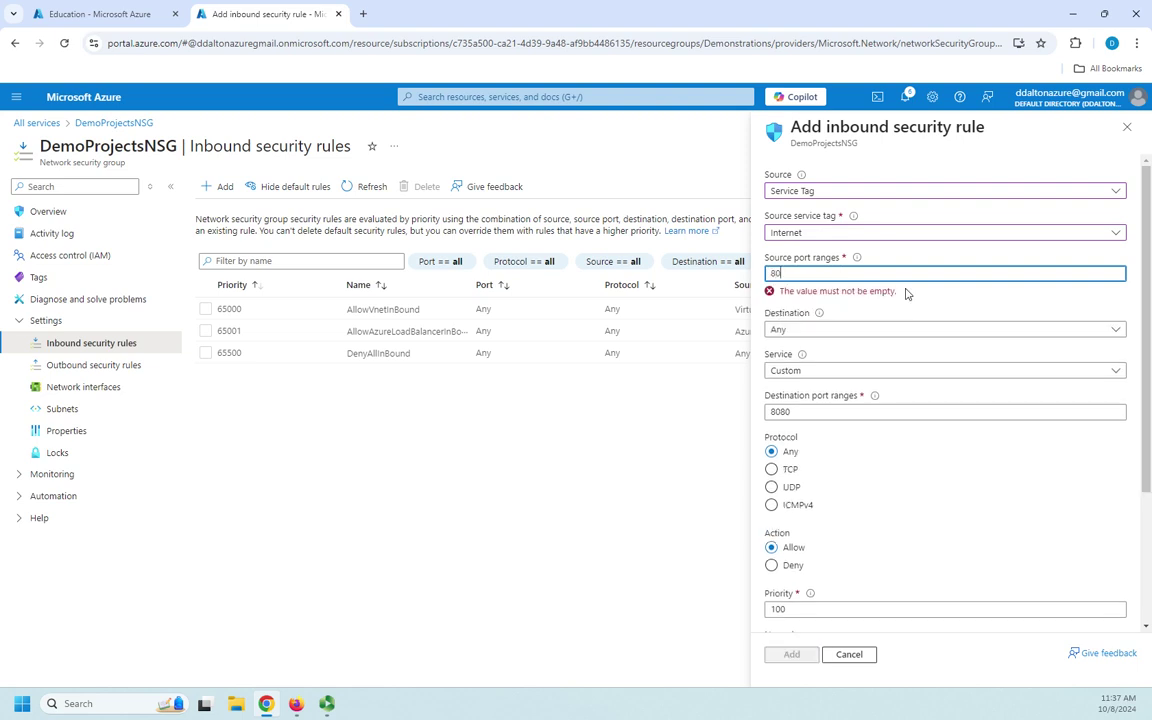
pyautogui.write(', 4')
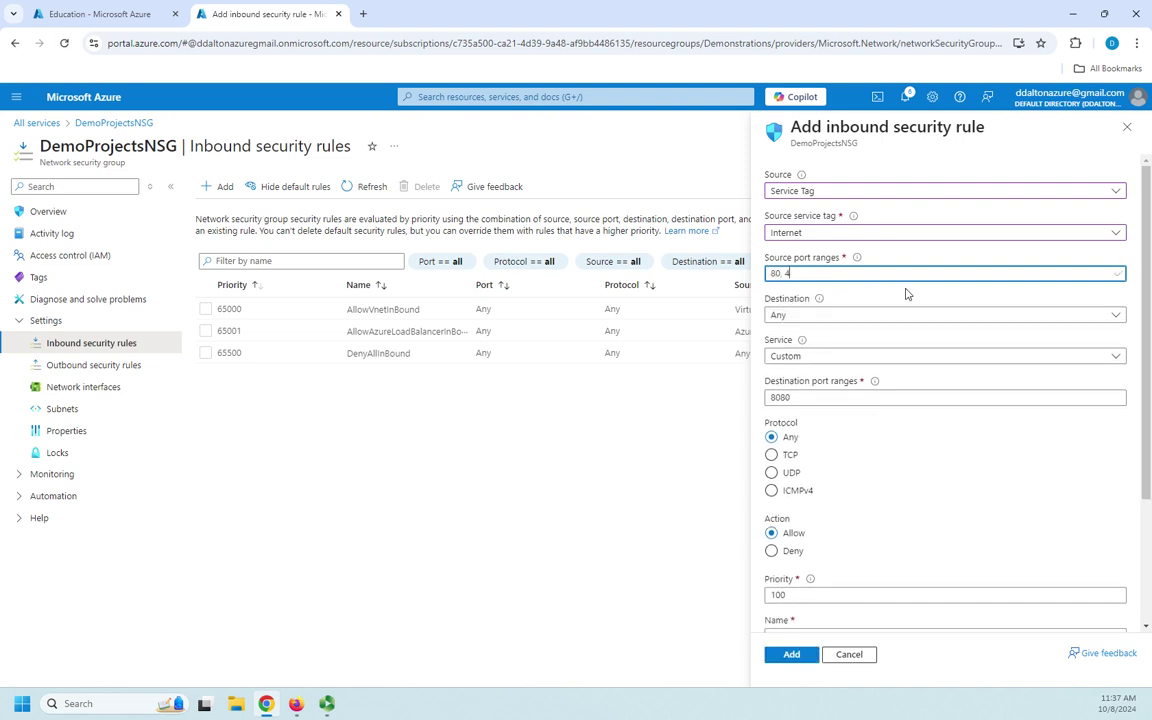
pyautogui.write('43')
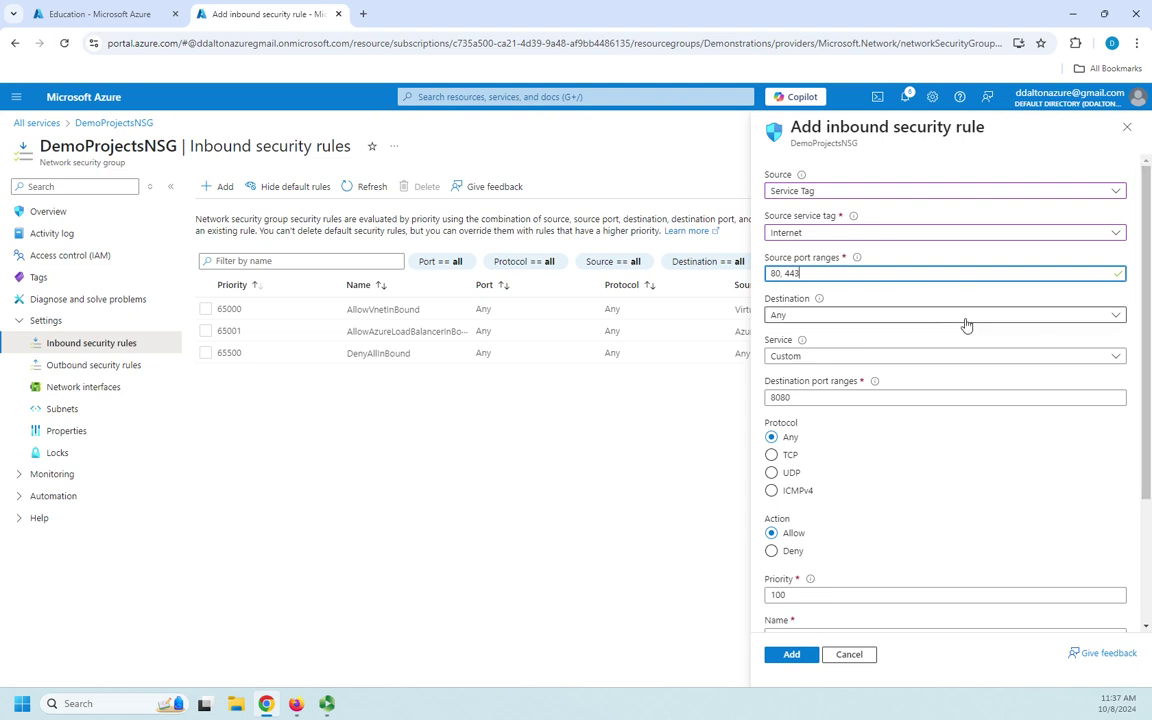
# Try Service Tag as the rule's destination, switch it to IP Addresses, and start editing the destination address range
pyautogui.click(1116, 318)
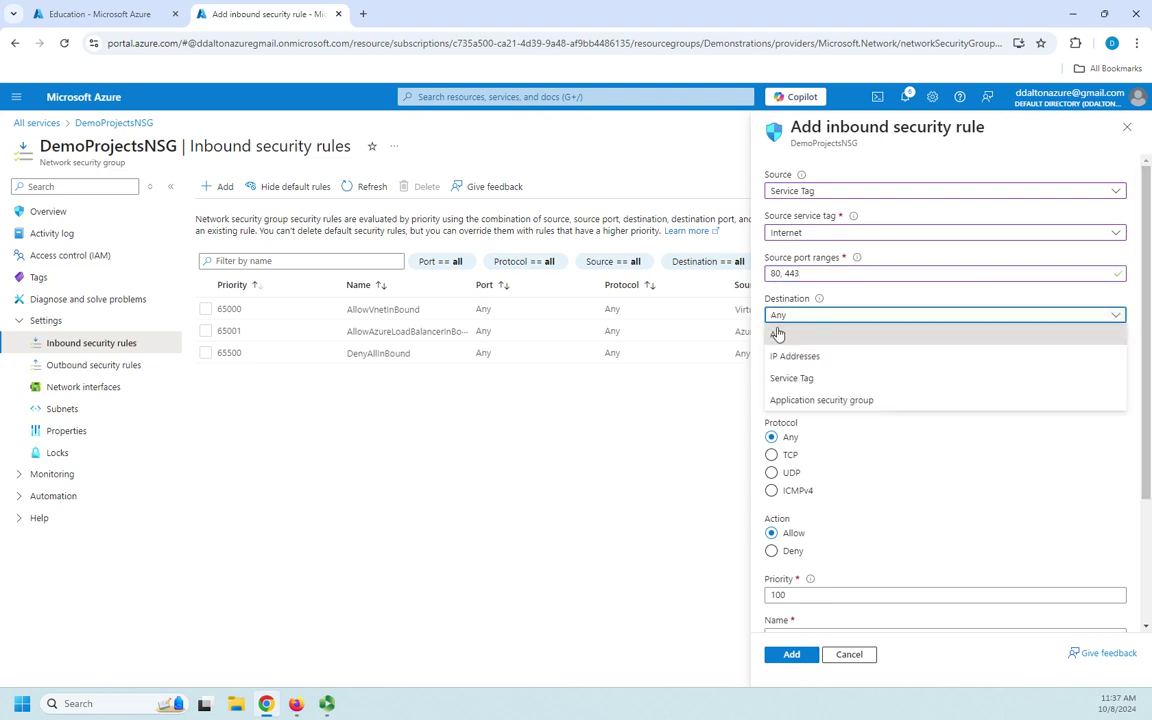
pyautogui.click(797, 378)
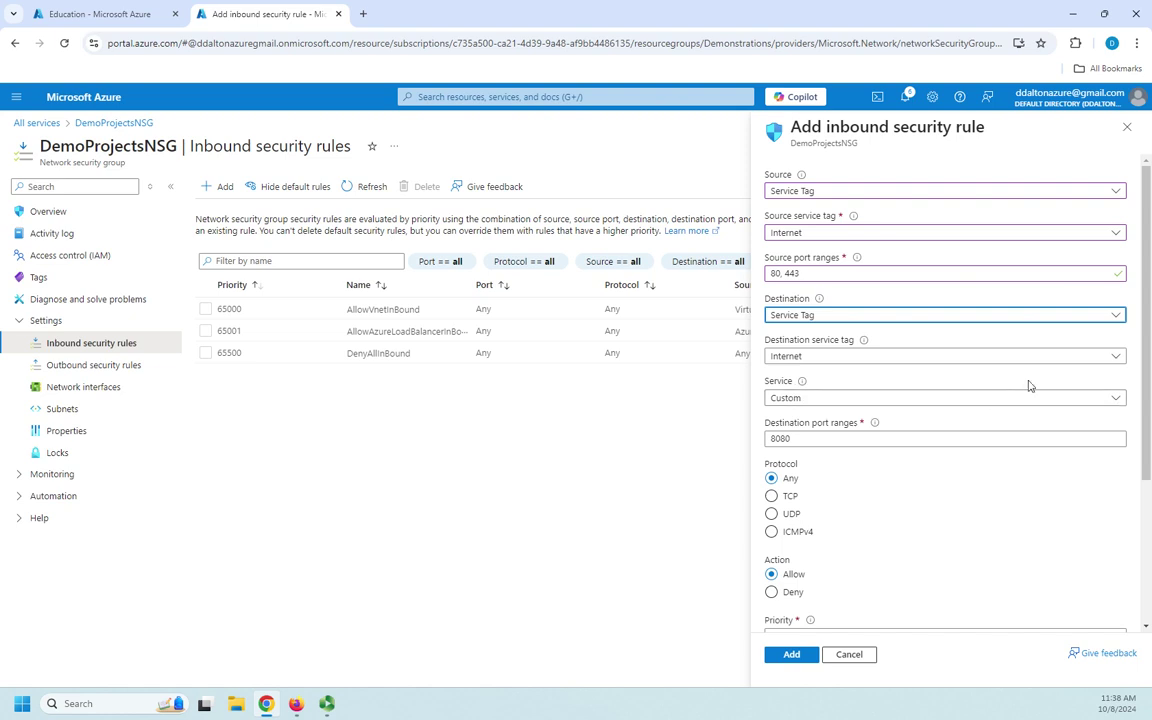
pyautogui.click(1115, 316)
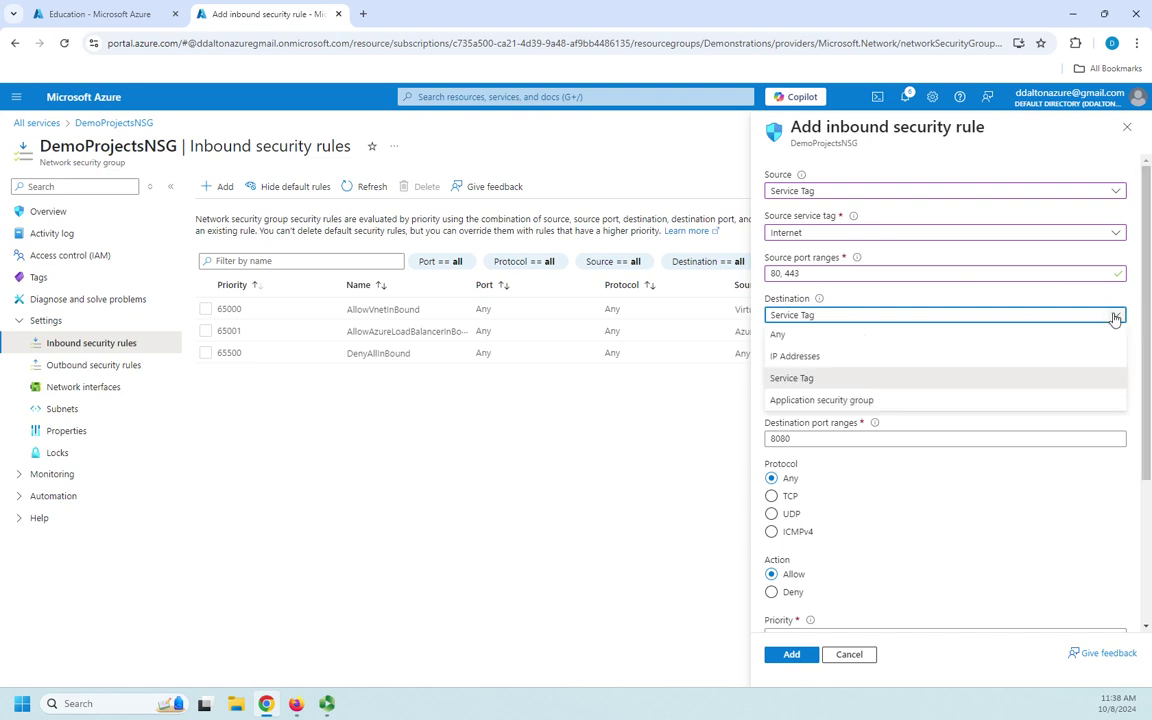
pyautogui.click(787, 358)
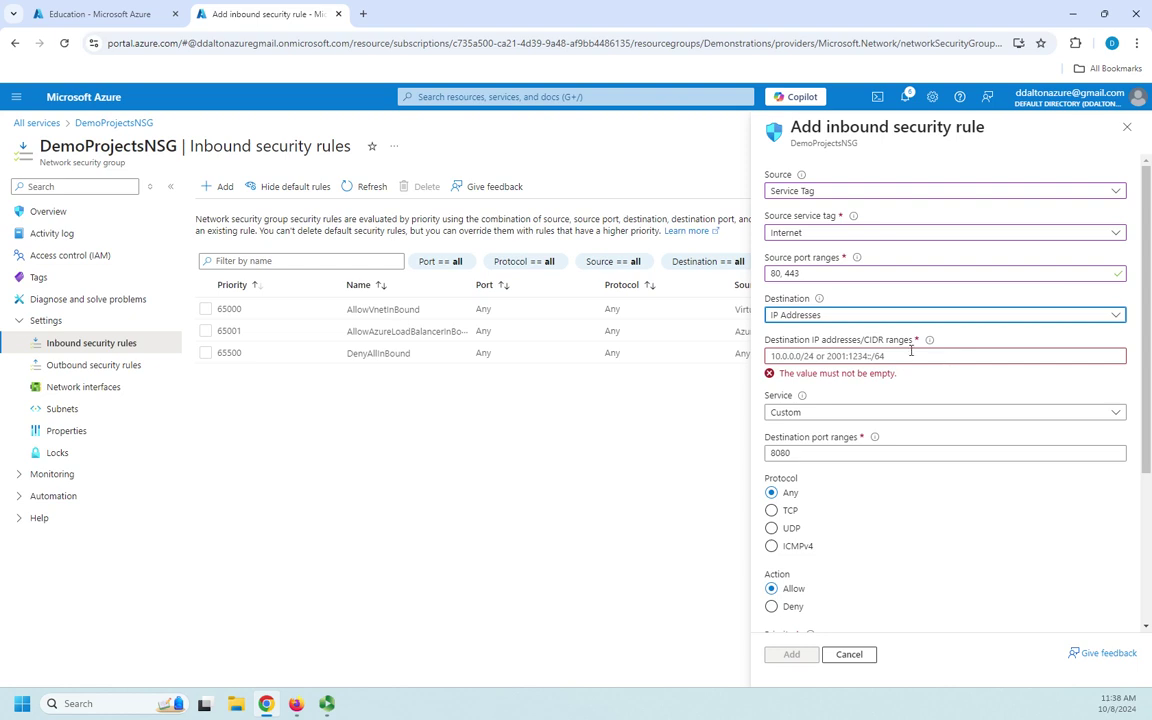
pyautogui.moveTo(929, 342)
pyautogui.click(832, 357)
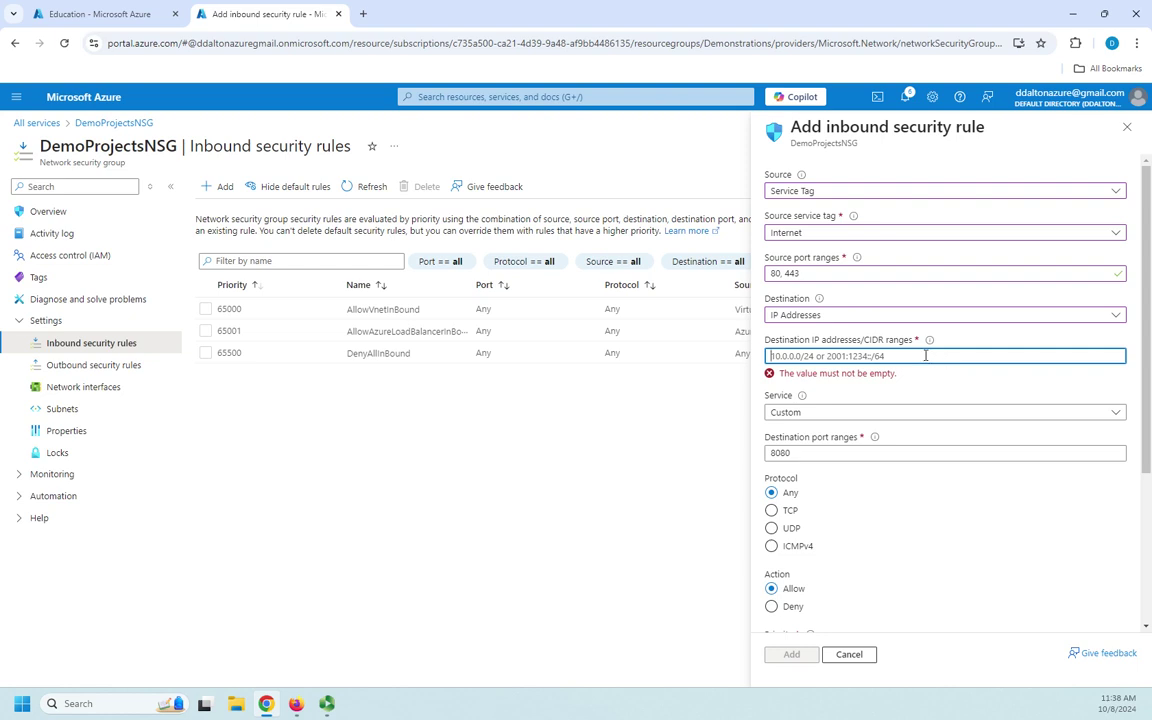
pyautogui.write('ghsdf')
pyautogui.press('BackSpace')
pyautogui.press('BackSpace')
pyautogui.press('BackSpace')
pyautogui.press('BackSpace')
pyautogui.press('BackSpace')
# Enter 172.16.0.15 as the destination IP range, trying the suffix /24 before changing it to /32
pyautogui.write('1720')
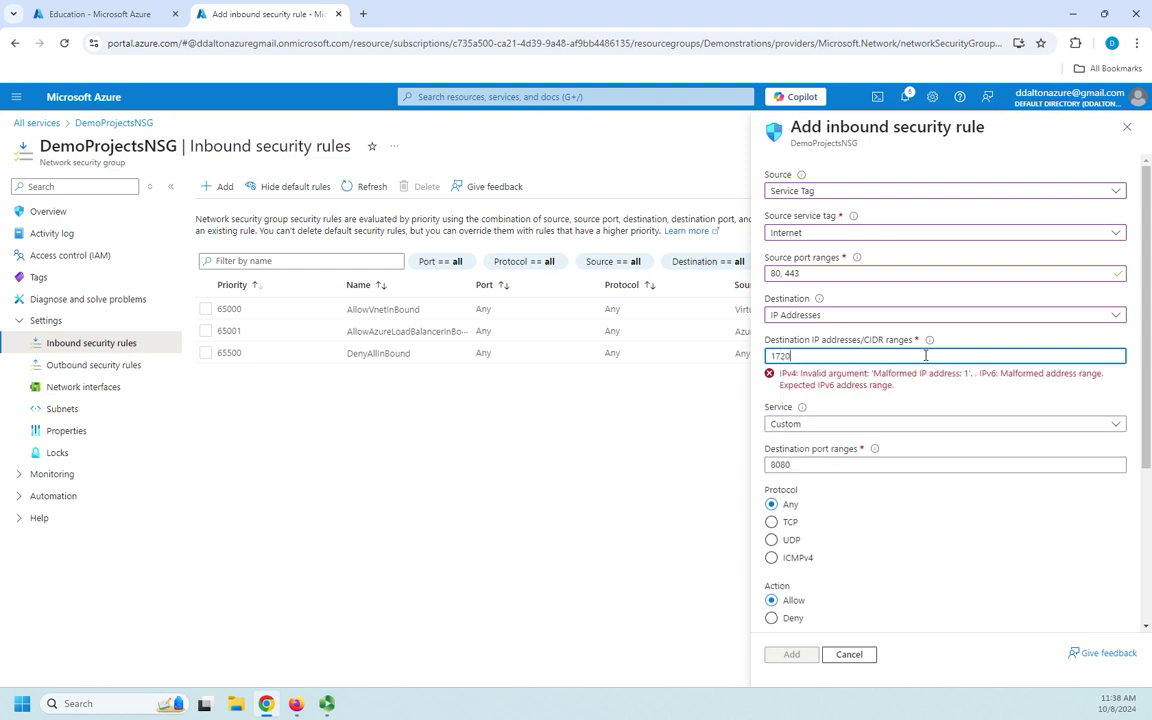
pyautogui.press('BackSpace')
pyautogui.write('.16')
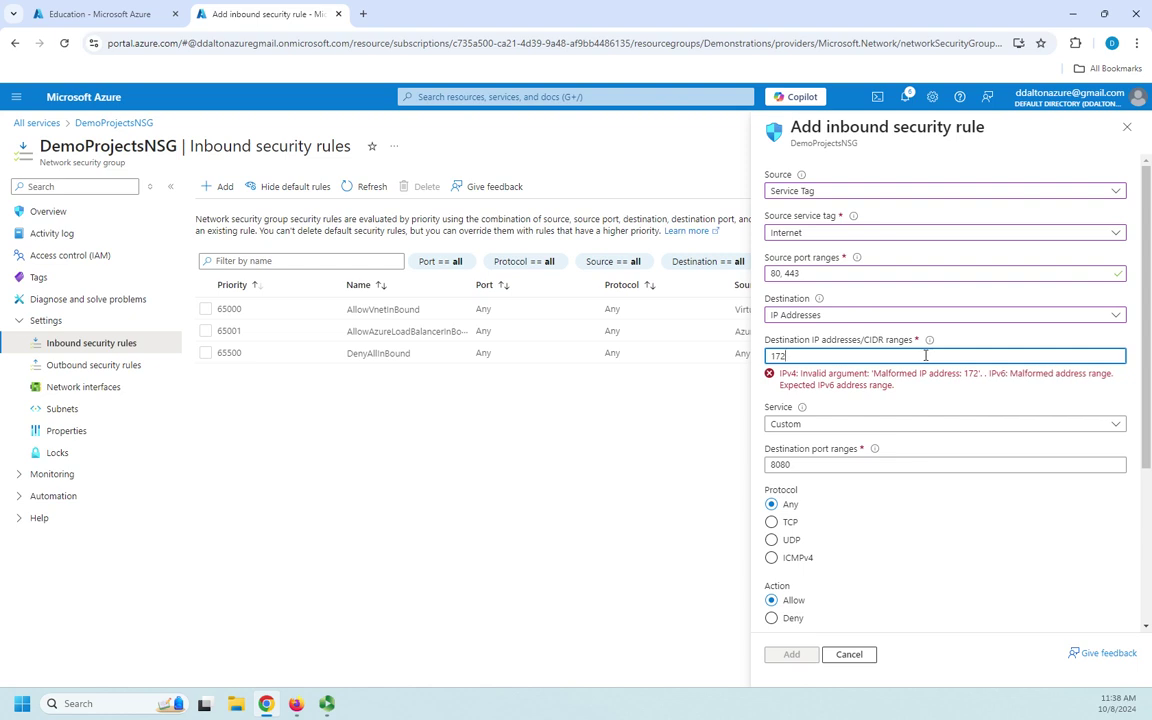
pyautogui.write('.0.1')
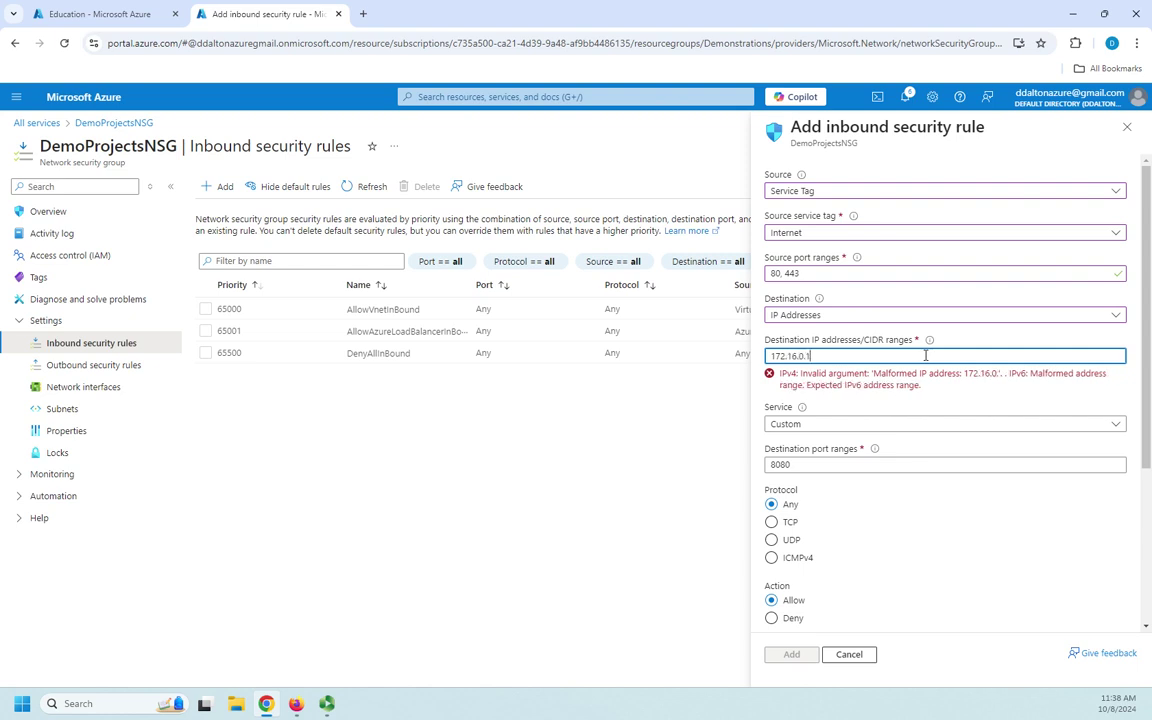
pyautogui.write('5/24')
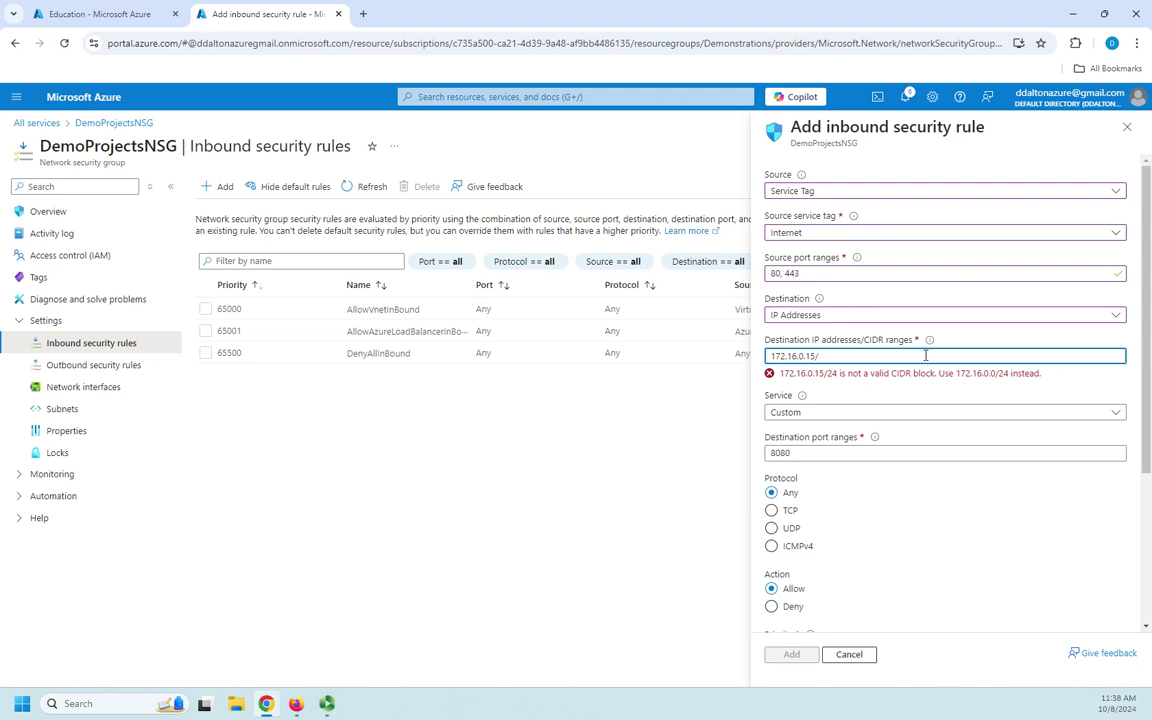
pyautogui.press('BackSpace')
pyautogui.press('BackSpace')
pyautogui.write('32')
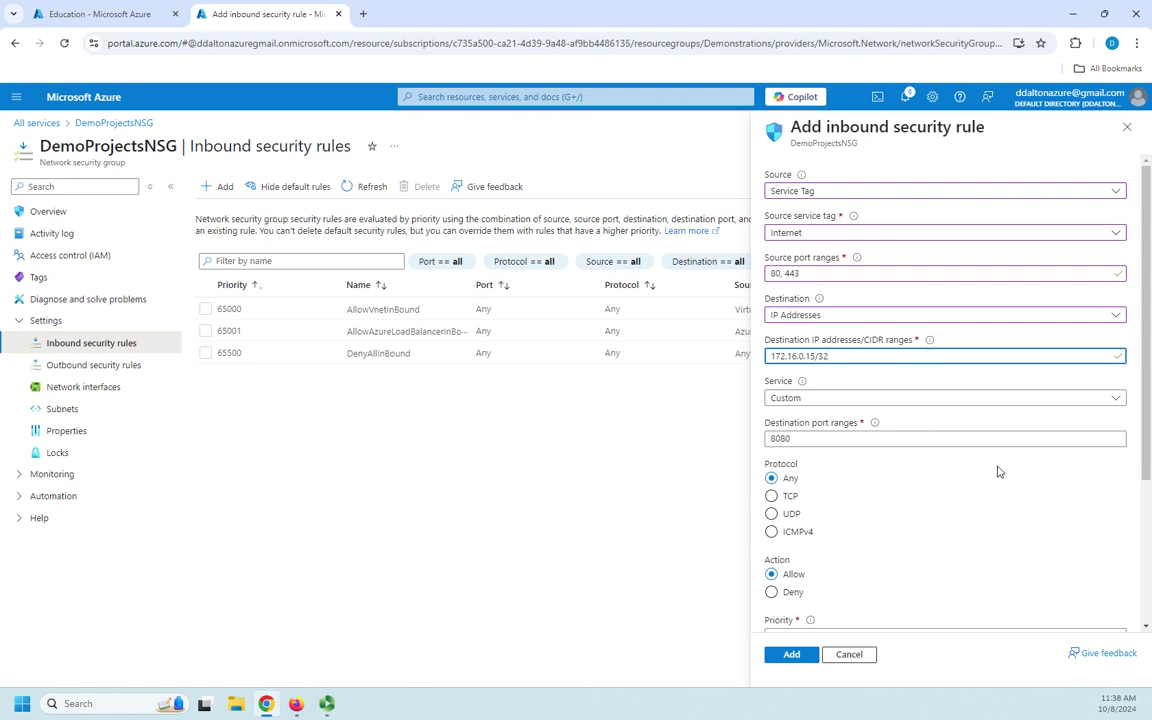
# Set the rule's service to HTTP and change the source port ranges to *
pyautogui.click(1115, 398)
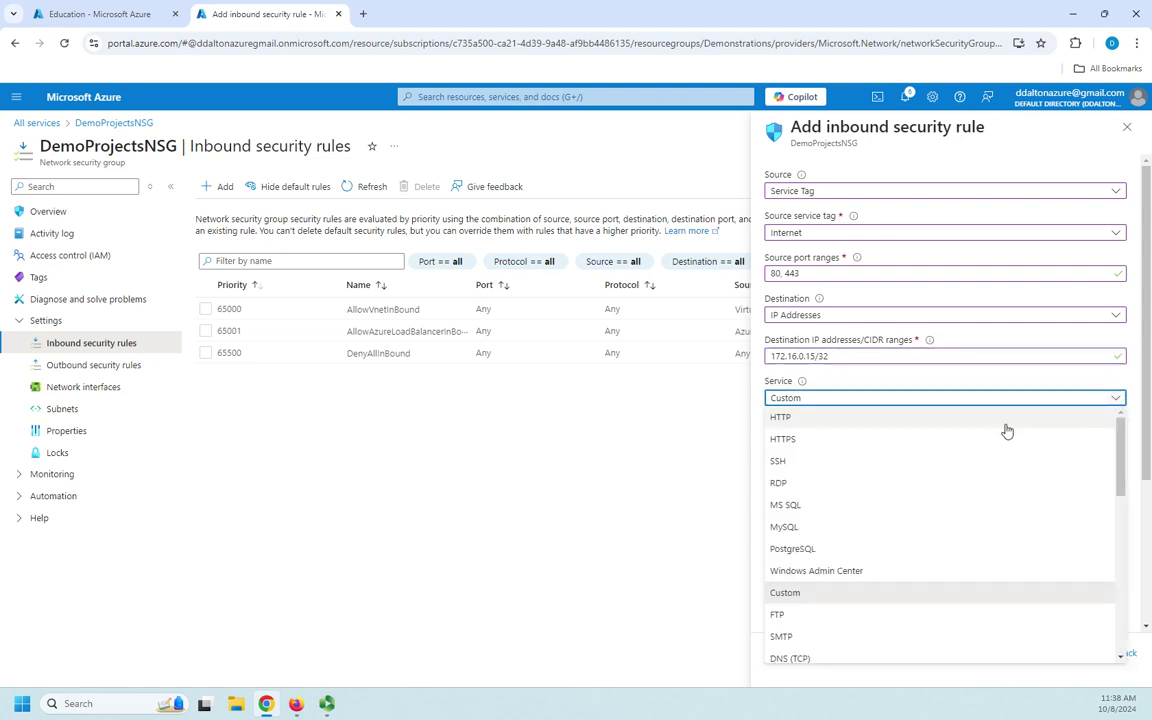
pyautogui.click(800, 418)
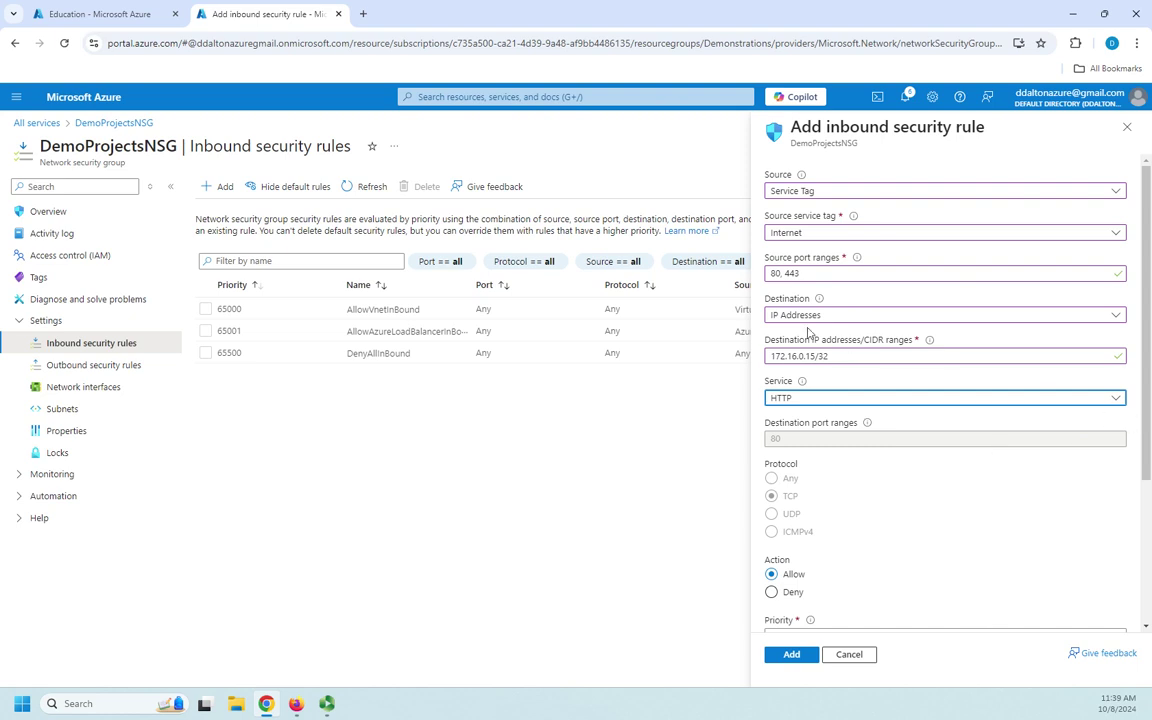
pyautogui.click(833, 274)
pyautogui.moveTo(833, 274); pyautogui.dragTo(641, 256)
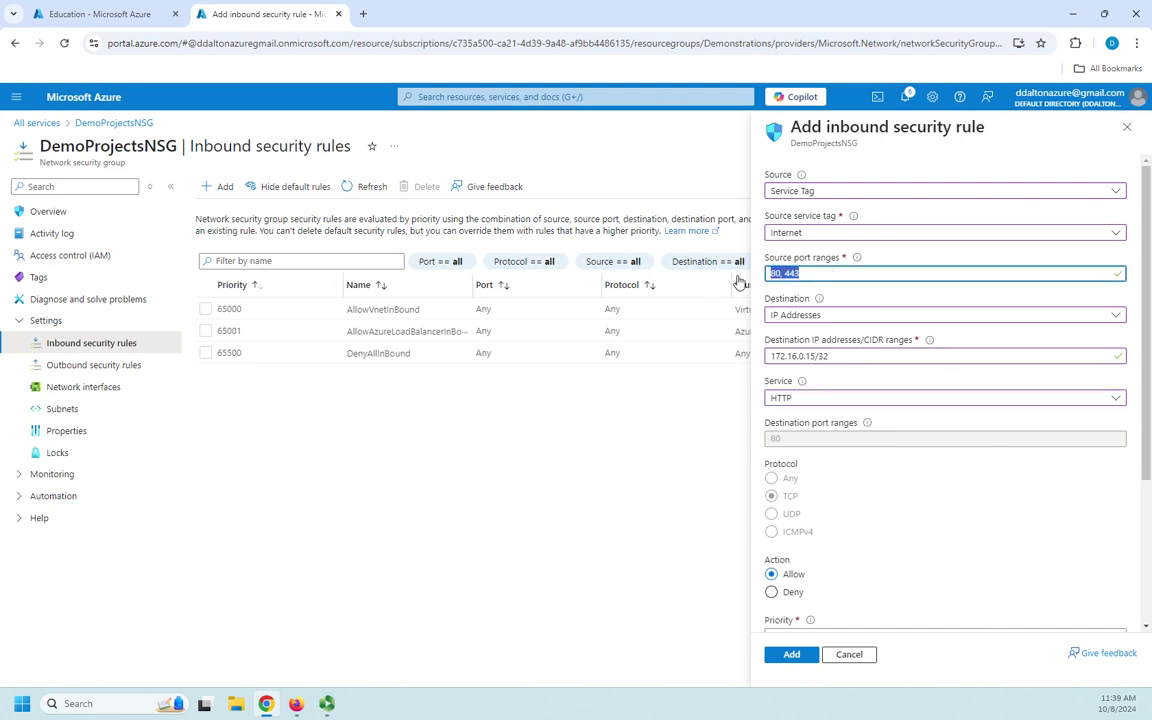
pyautogui.press('BackSpace')
pyautogui.write('*')
pyautogui.moveTo(857, 258)
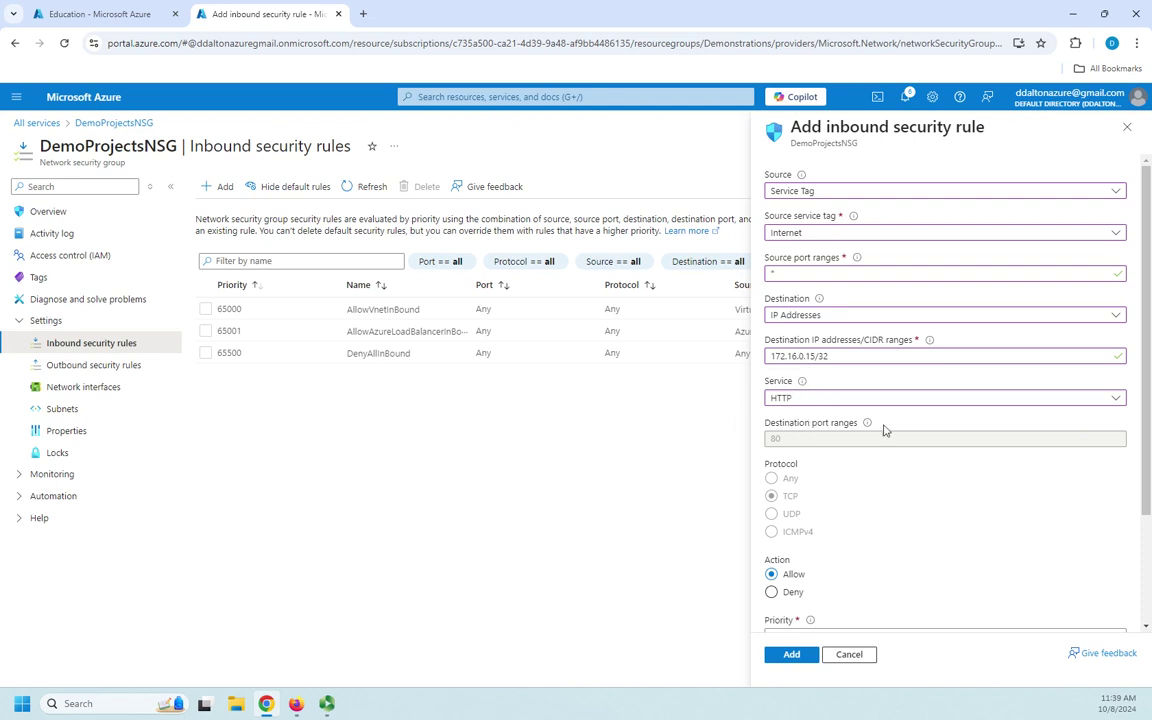
# Review the rule's action, priority and name, and add the inbound rule to the network security group
pyautogui.scroll(-1, 858, 480)
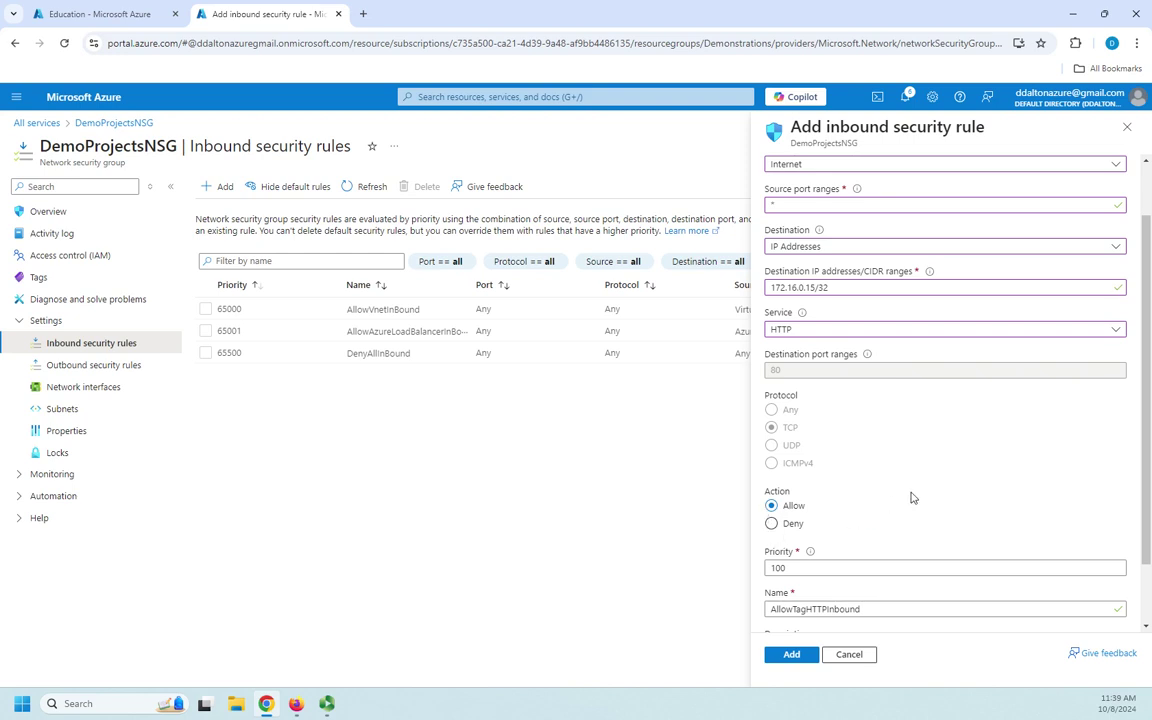
pyautogui.scroll(-1, 913, 496)
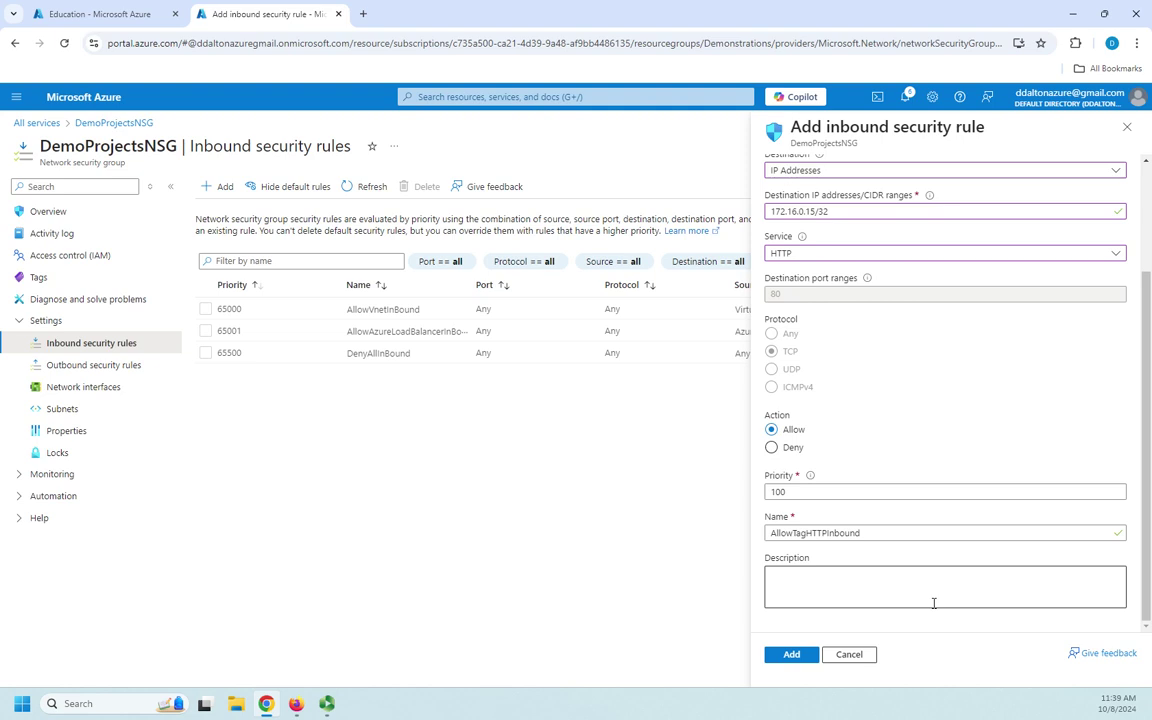
pyautogui.click(789, 656)
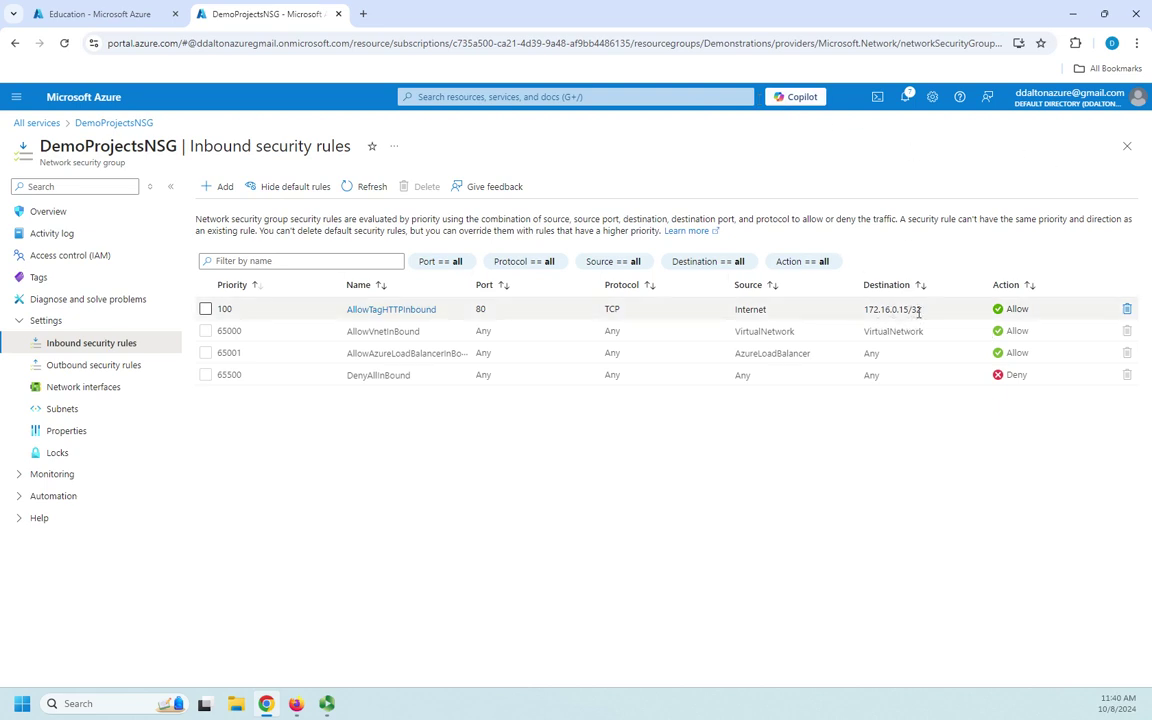
# Delete the AllowTagHTTPInbound rule and view the subnets associated with the network security group
pyautogui.click(1127, 311)
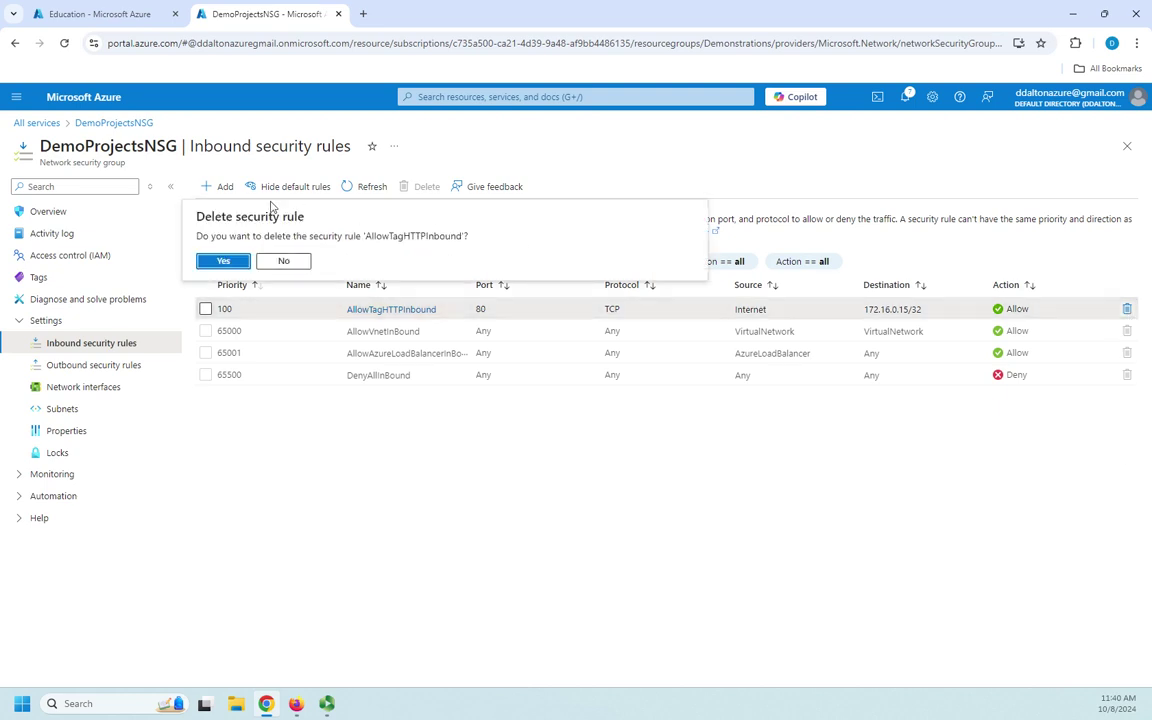
pyautogui.click(222, 262)
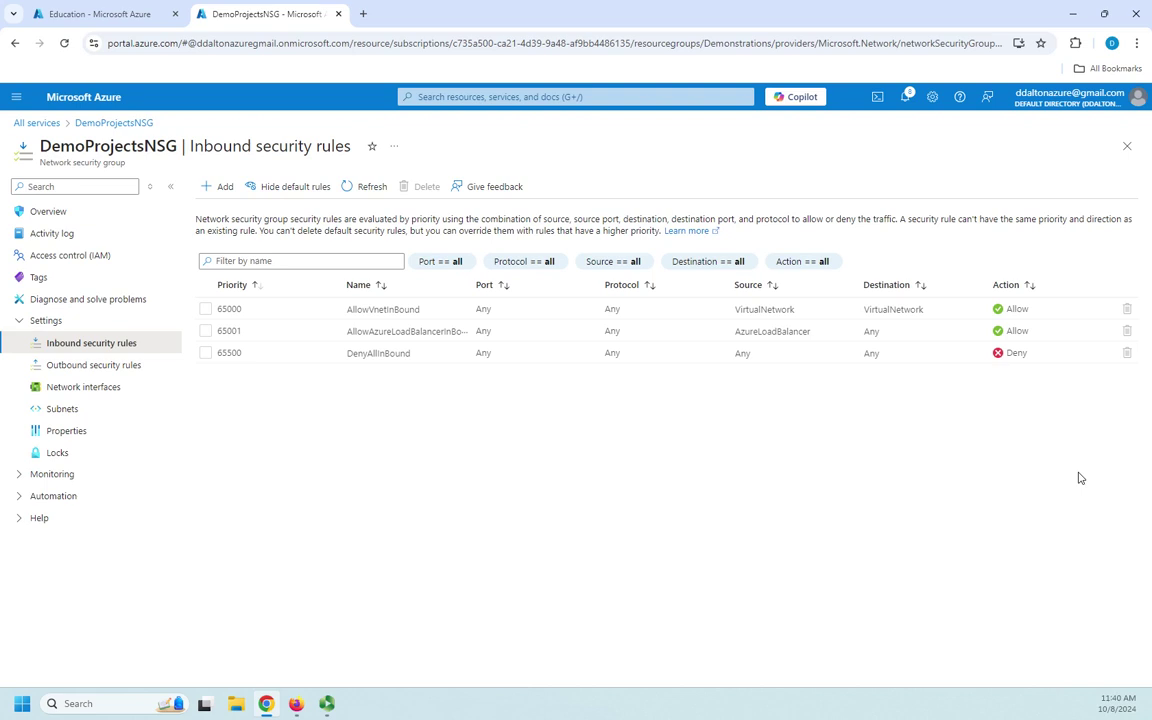
pyautogui.click(60, 412)
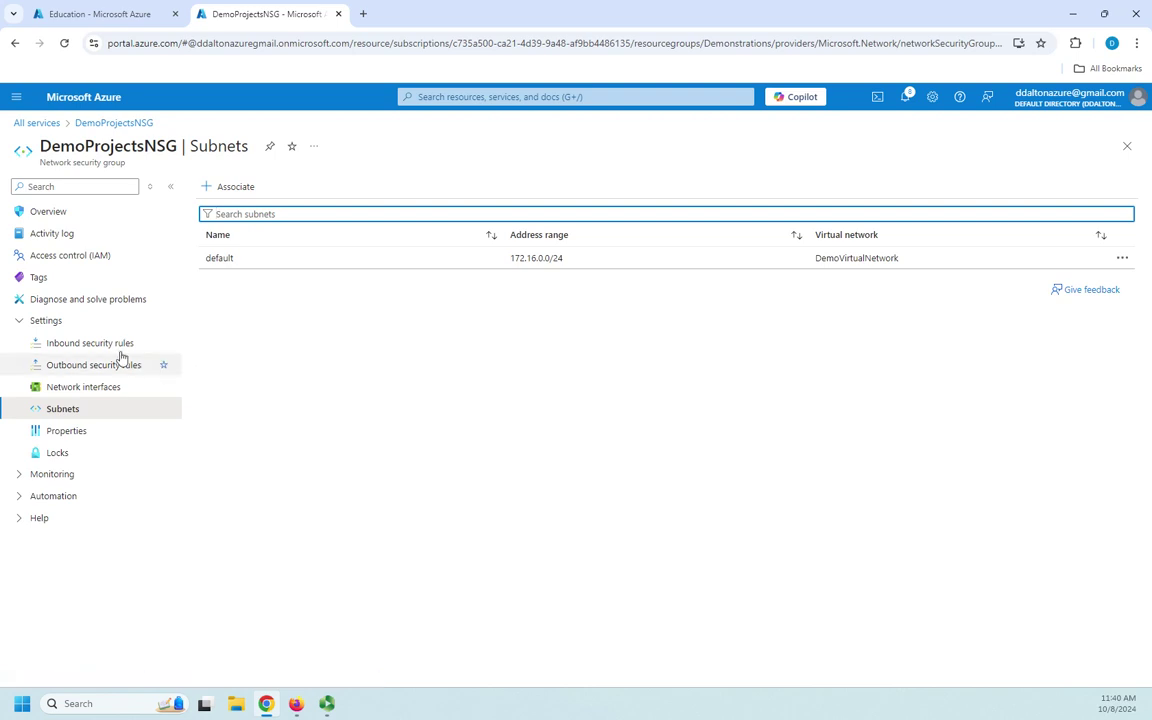
pyautogui.click(741, 440)
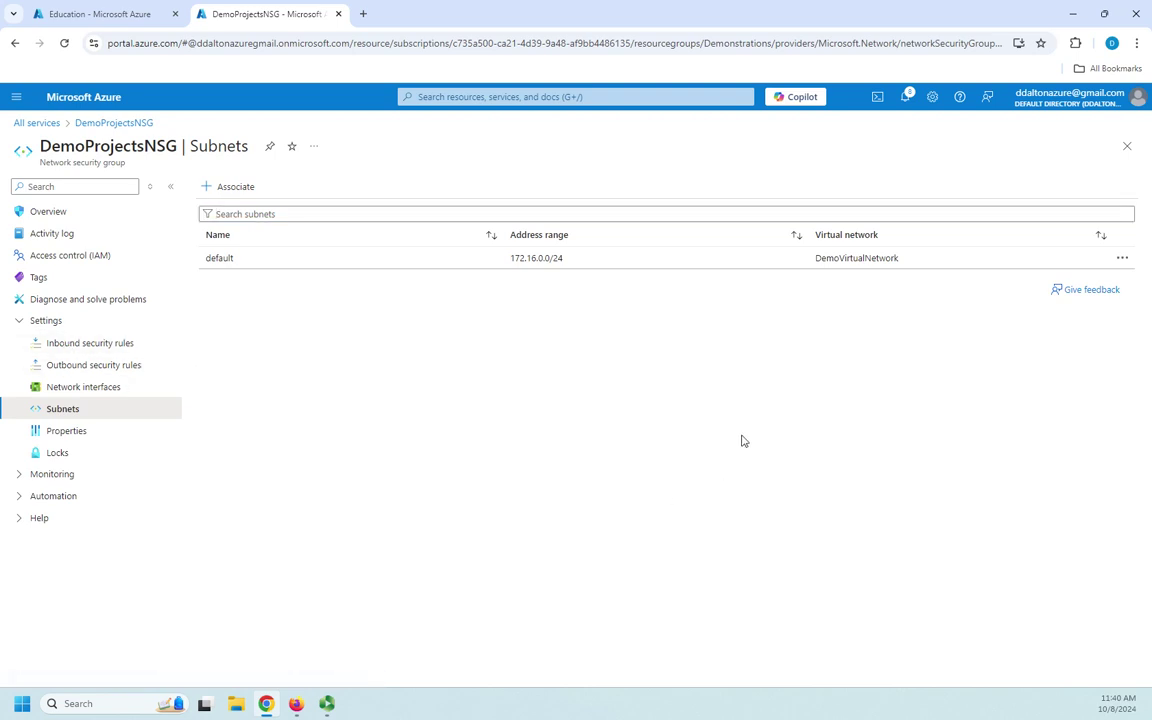